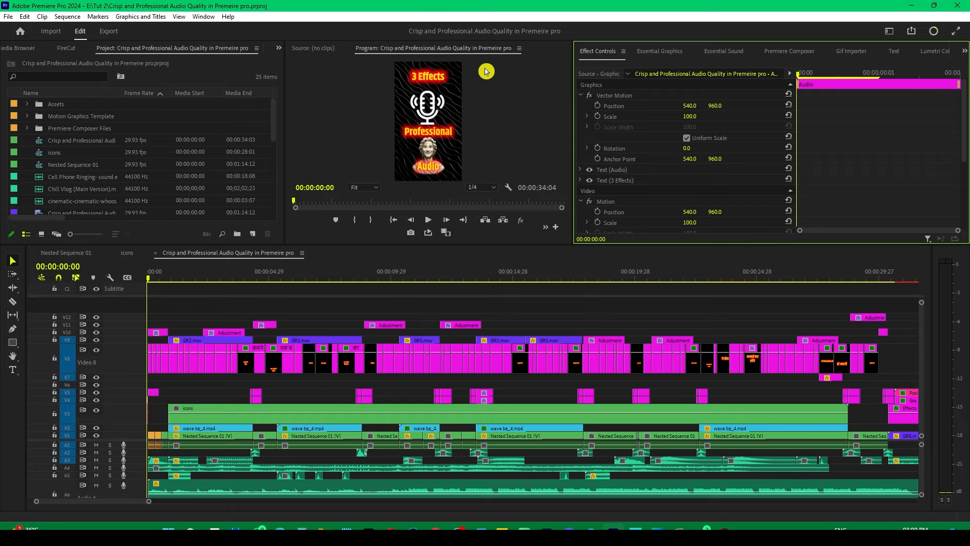
Step: Fit the main sequence's full timeline into view and open Nested Sequence 01
drag(537, 251, 537, 221)
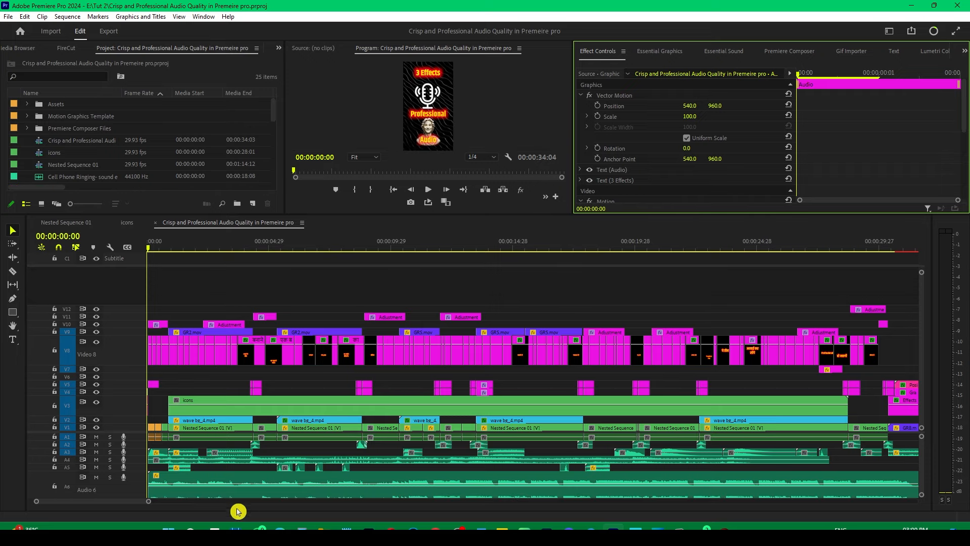
drag(151, 507, 249, 502)
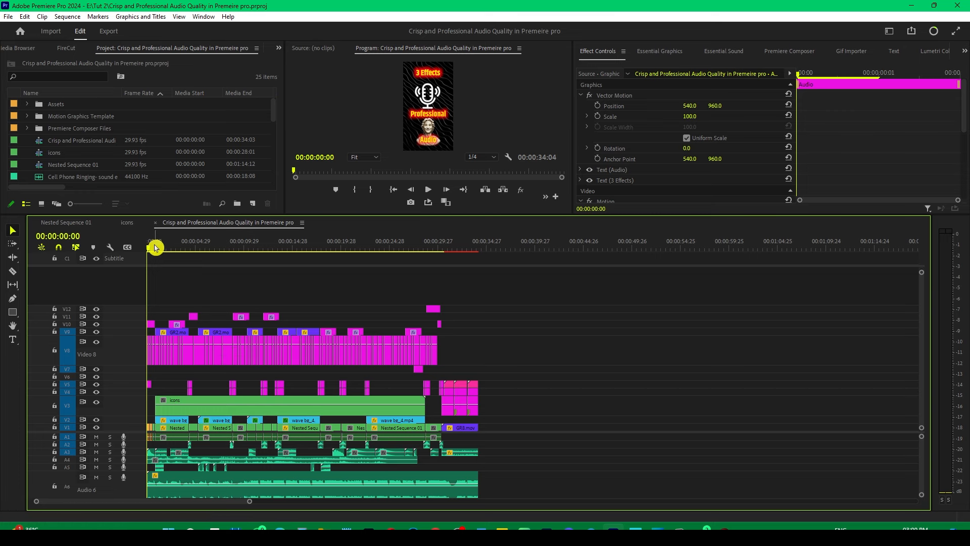
key(equal)
key(equal)
key(equal)
key(equal)
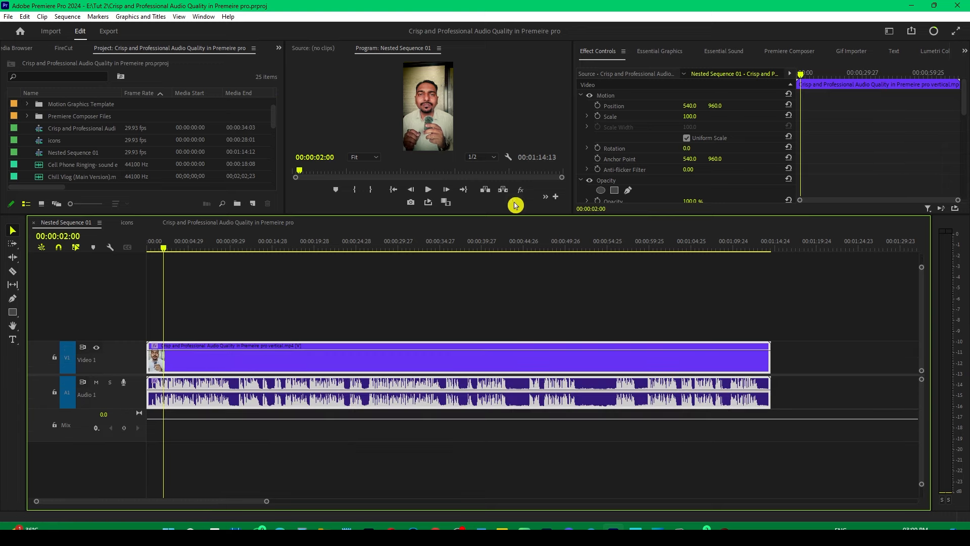
Step: Enlarge the program preview and scrub through the first seconds of Nested Sequence 01
click(518, 201)
drag(474, 214, 474, 299)
drag(170, 336, 168, 336)
click(461, 182)
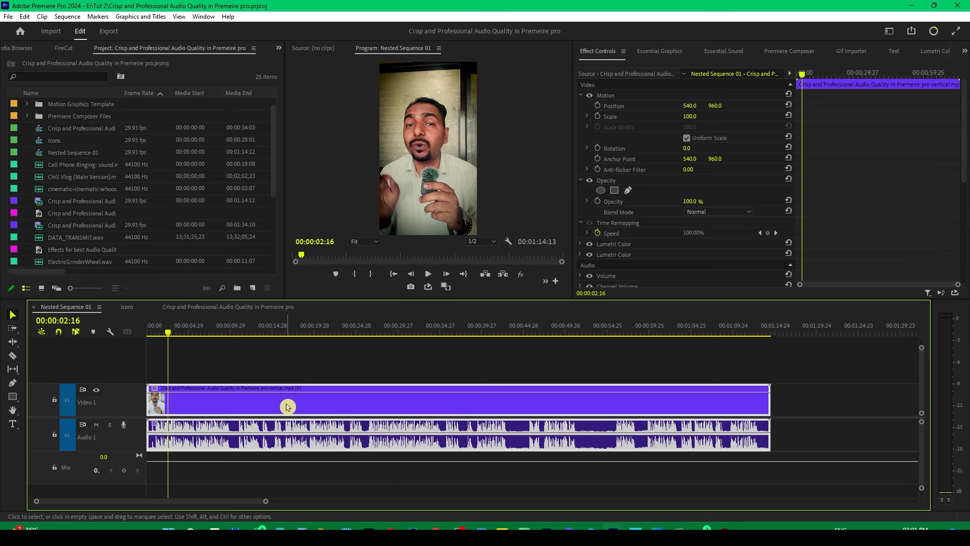
drag(174, 331, 183, 332)
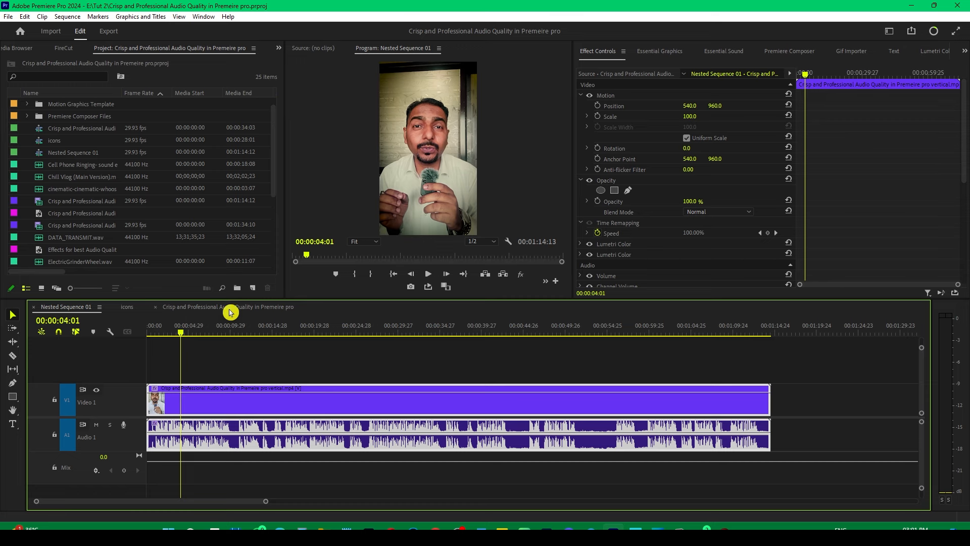
click(197, 331)
Step: Open the nested sequence's transcript and filter it for filler words
click(893, 53)
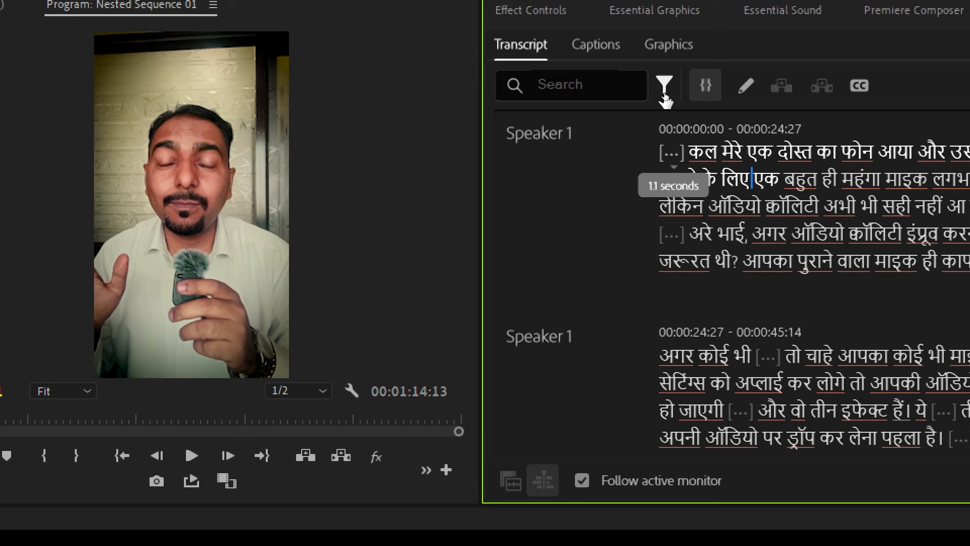
click(665, 97)
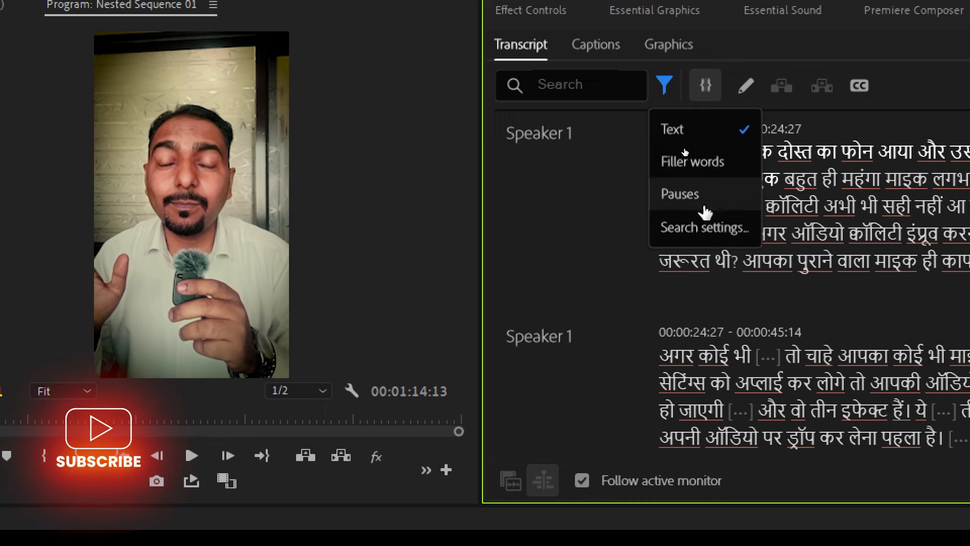
click(707, 164)
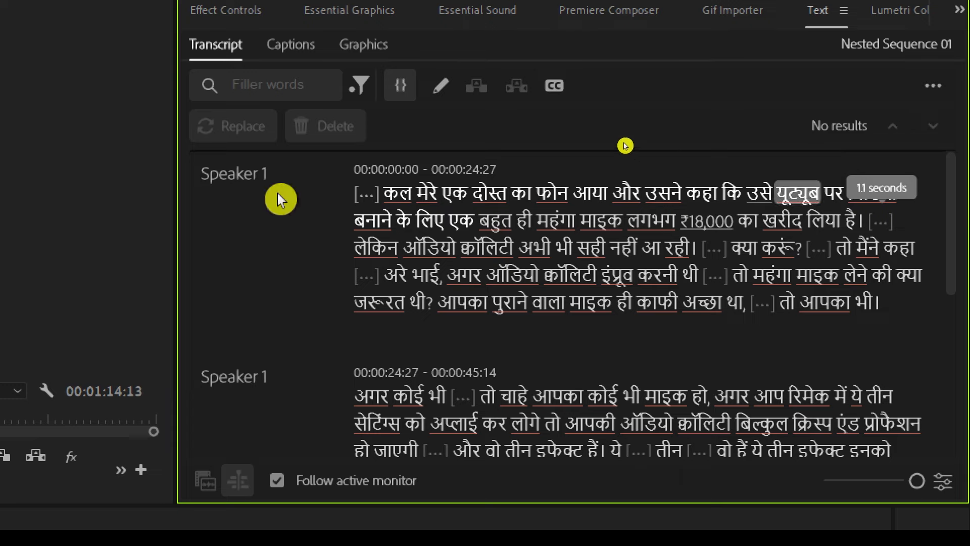
Step: Filter the transcript for pauses and delete all of them with the Extract option
click(359, 85)
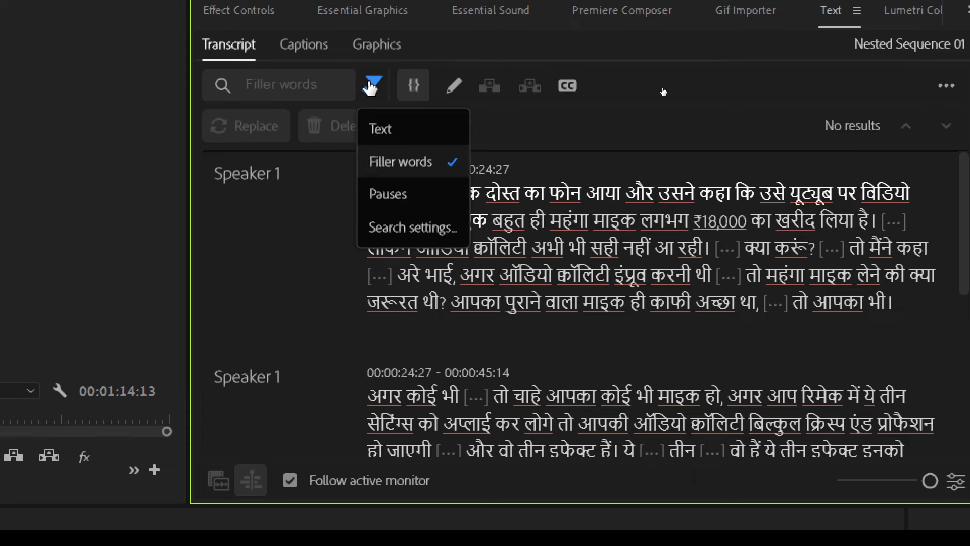
click(399, 195)
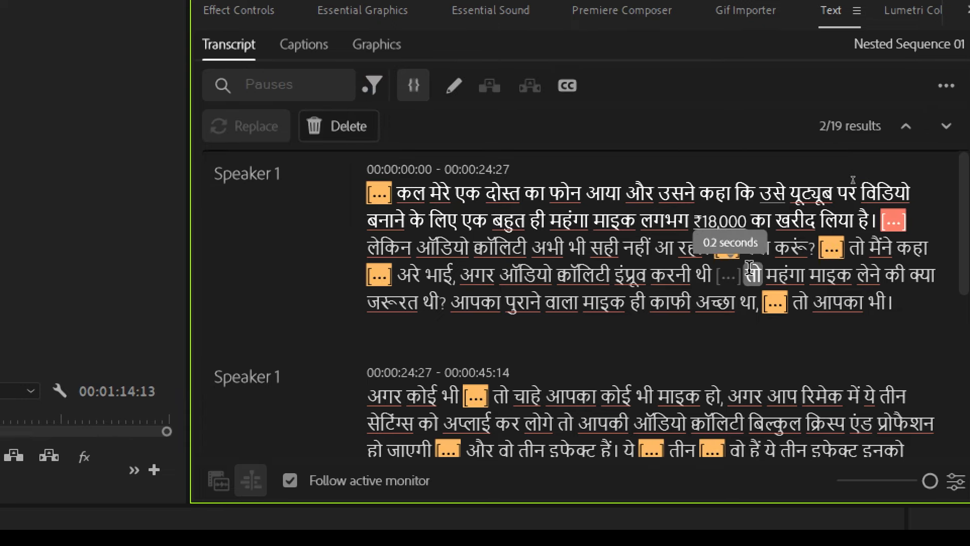
key(super+minus)
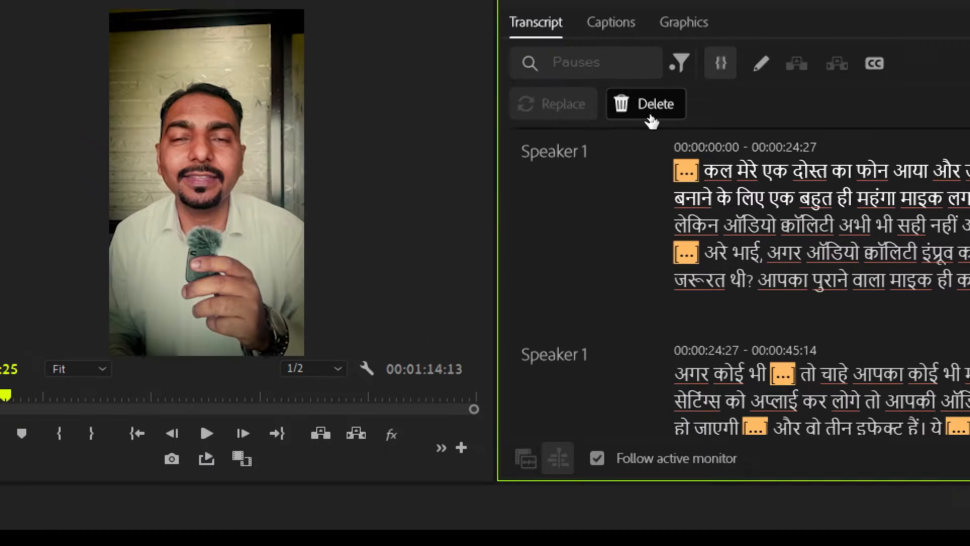
click(650, 111)
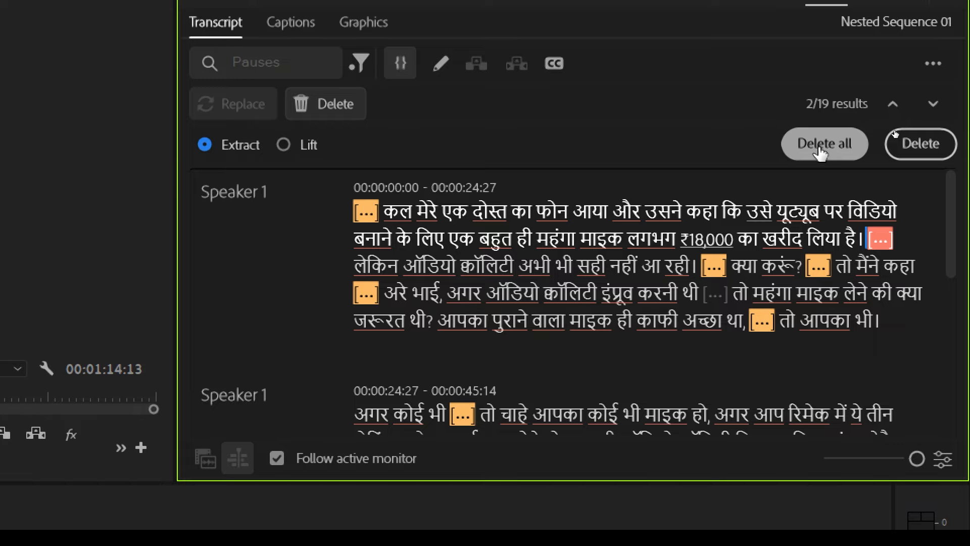
click(820, 147)
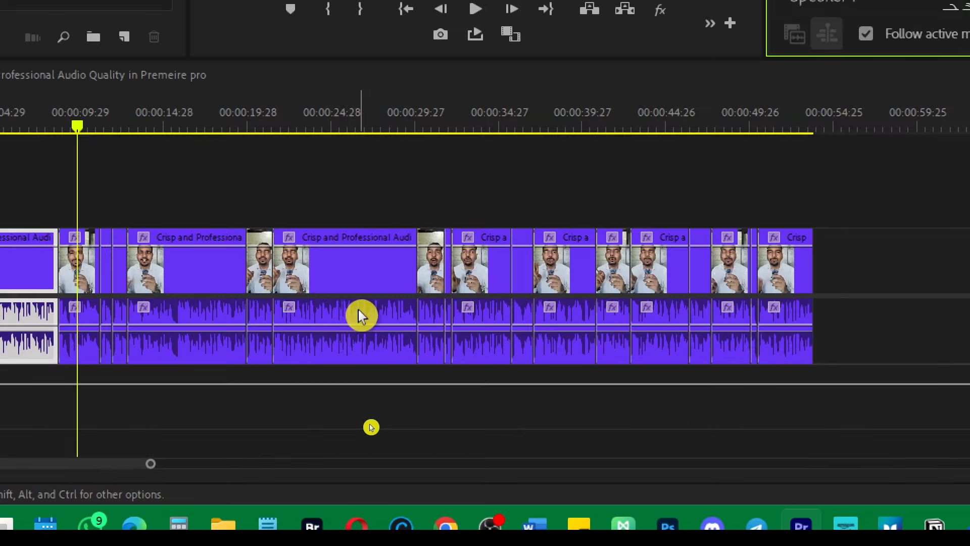
Step: Undo the deletion of all pauses in Nested Sequence 01
key(super+minus)
key(super+minus)
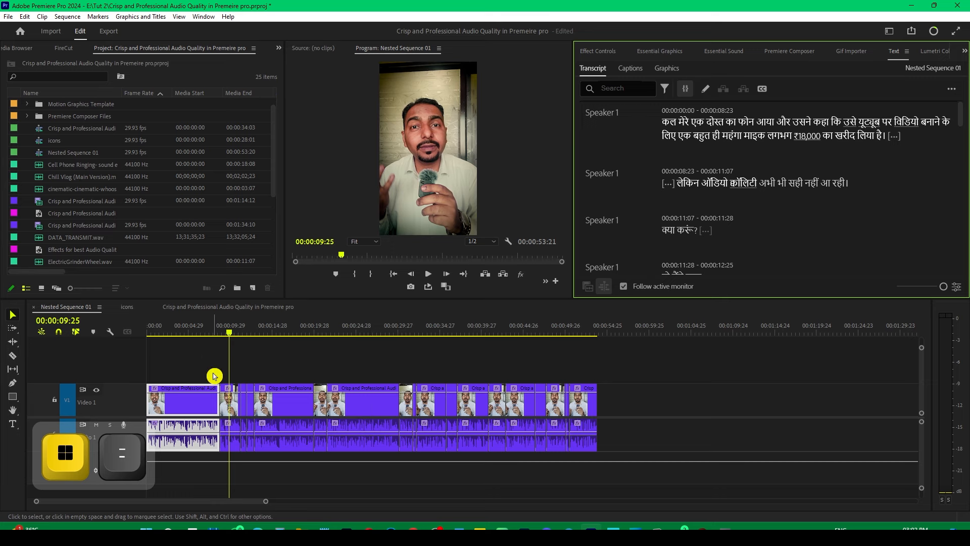
key(ctrl+z)
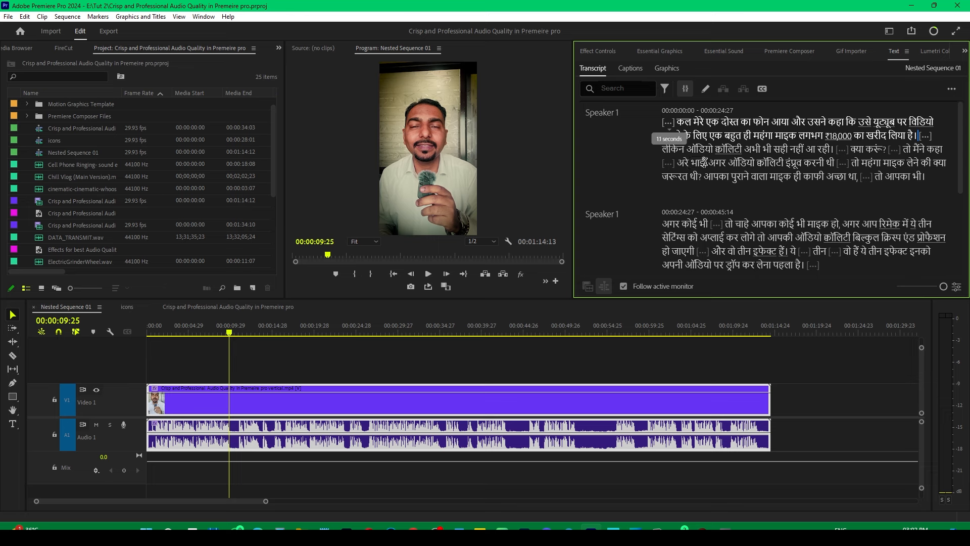
Step: Return to the Crisp and Professional Audio Quality in Premeire pro sequence and place the playhead at its start
click(216, 310)
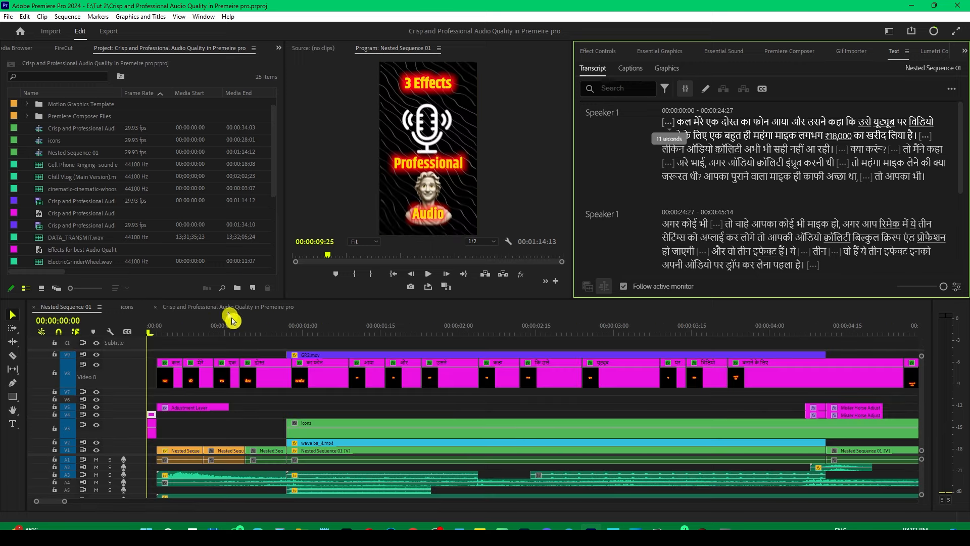
click(142, 333)
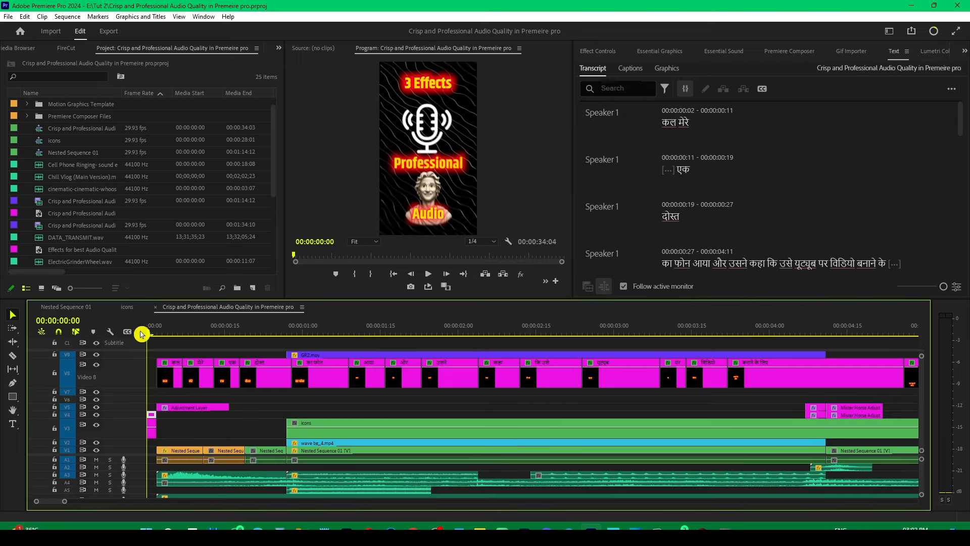
key(equal)
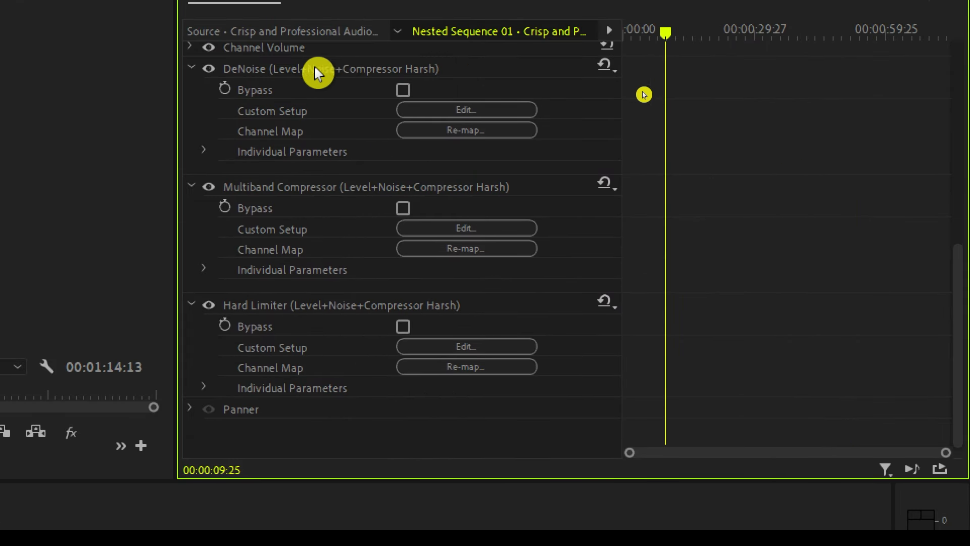
Step: Check the nested clip's DeNoise custom setup using the (Default) preset
click(258, 60)
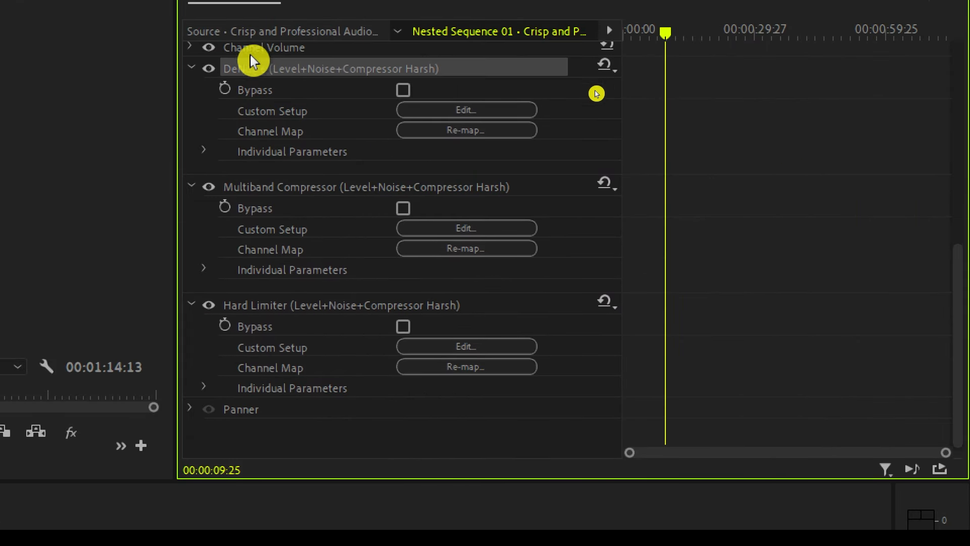
click(425, 111)
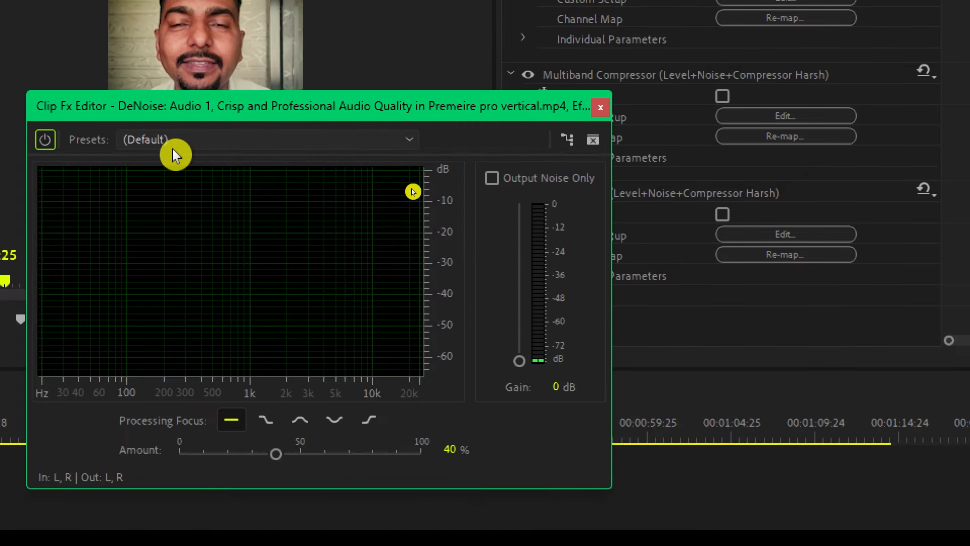
click(183, 144)
click(184, 144)
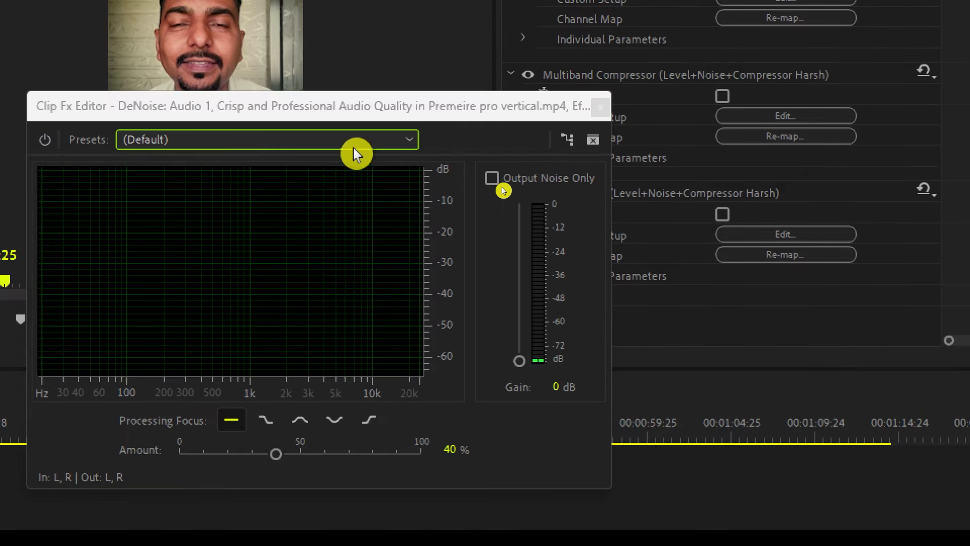
click(601, 107)
Step: Choose the Enhance Highs preset in the Multiband Compressor's custom setup
click(576, 81)
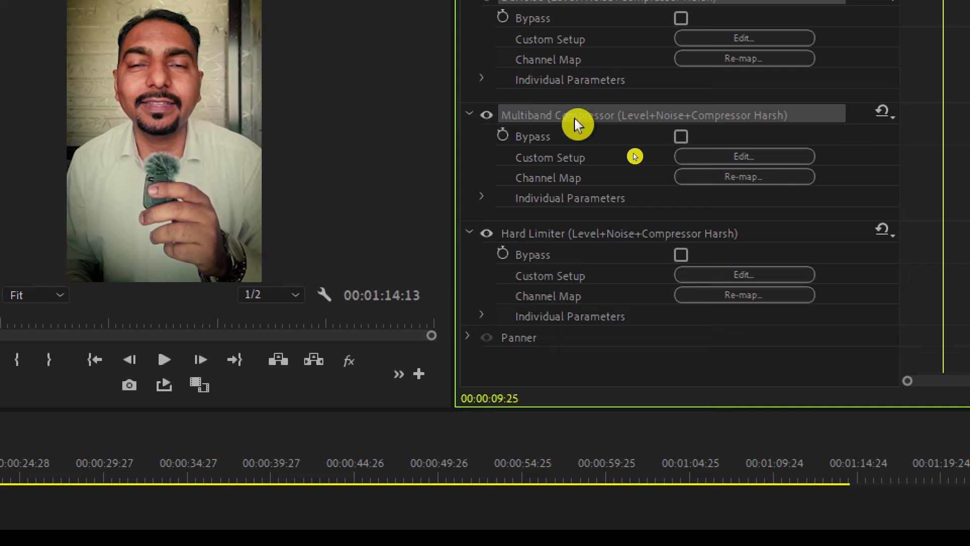
click(724, 158)
click(169, 72)
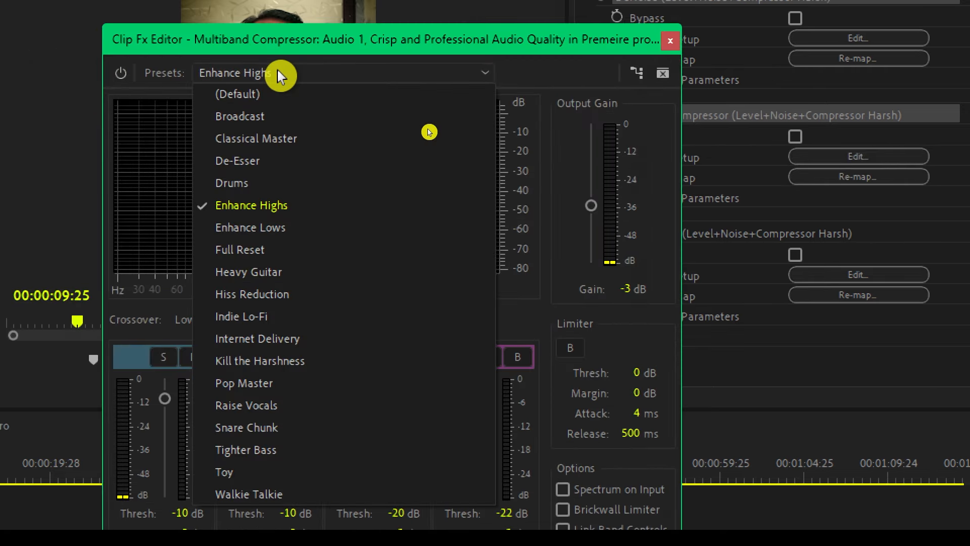
click(298, 205)
click(412, 80)
click(439, 66)
click(669, 40)
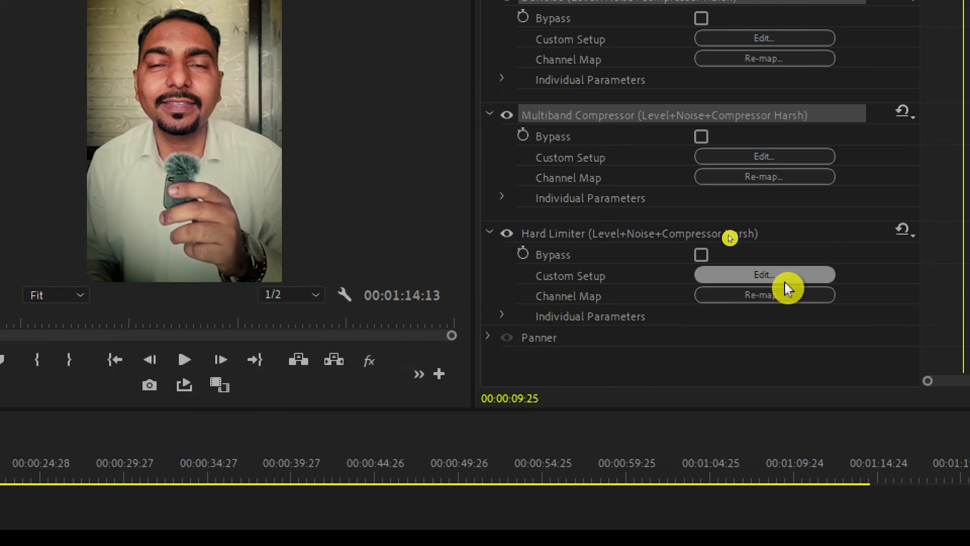
Step: Choose the Limit to -3dB preset in the Hard Limiter's custom setup
click(781, 277)
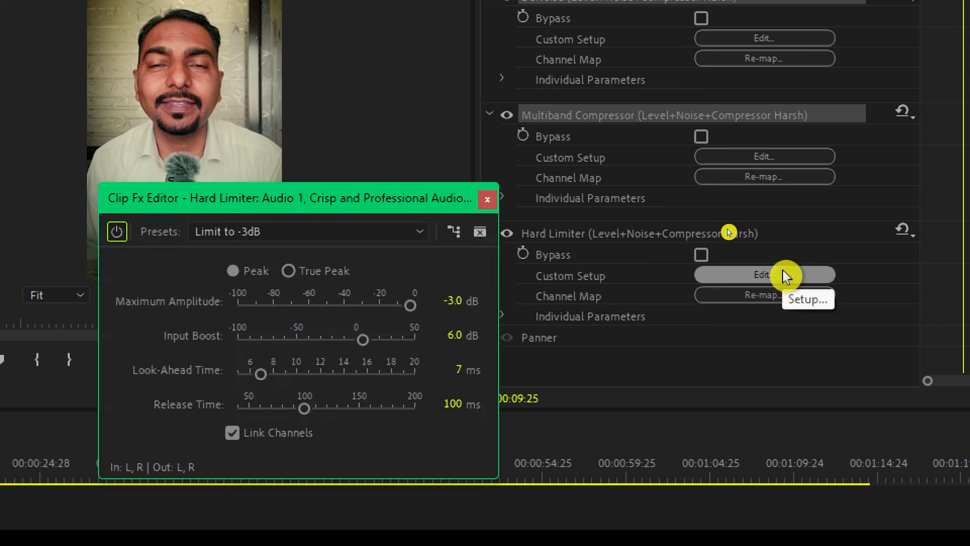
click(317, 231)
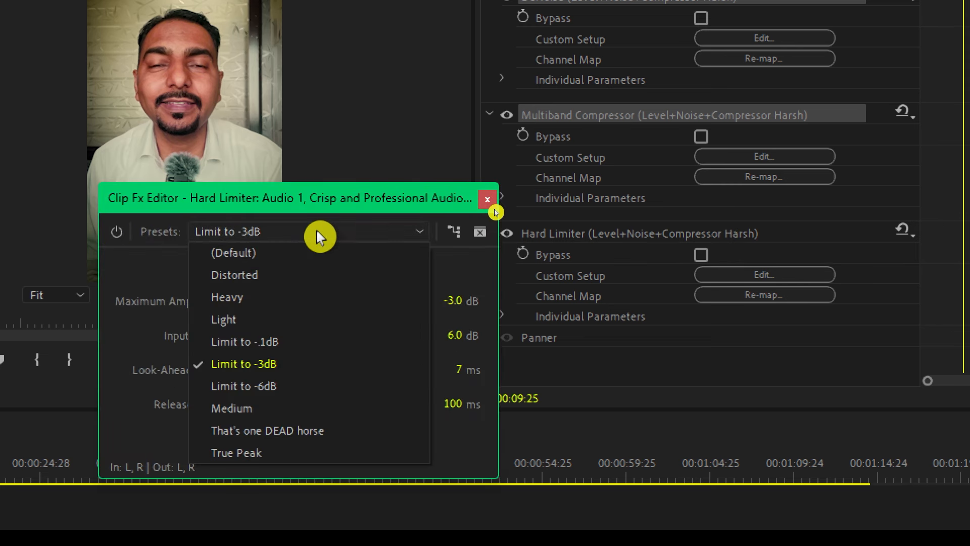
click(292, 365)
click(495, 198)
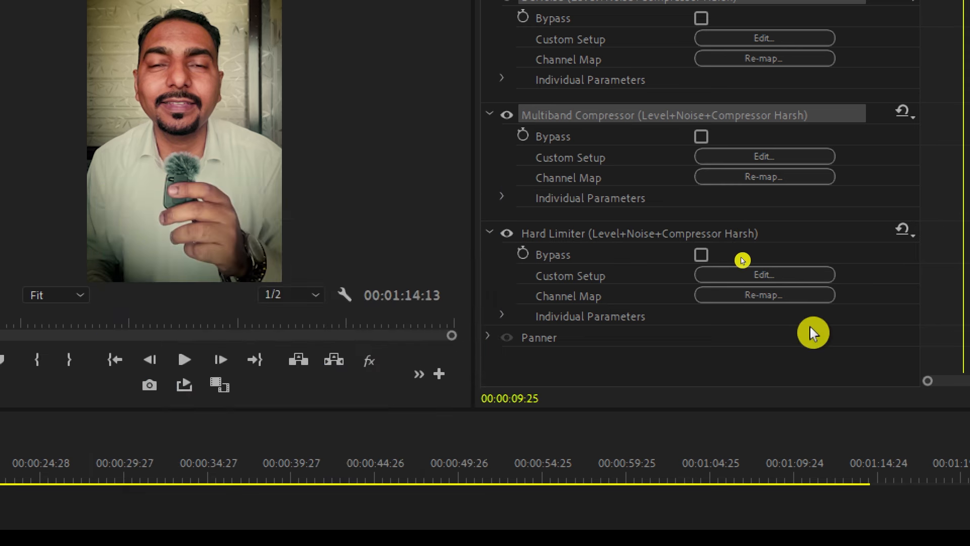
key(super+minus)
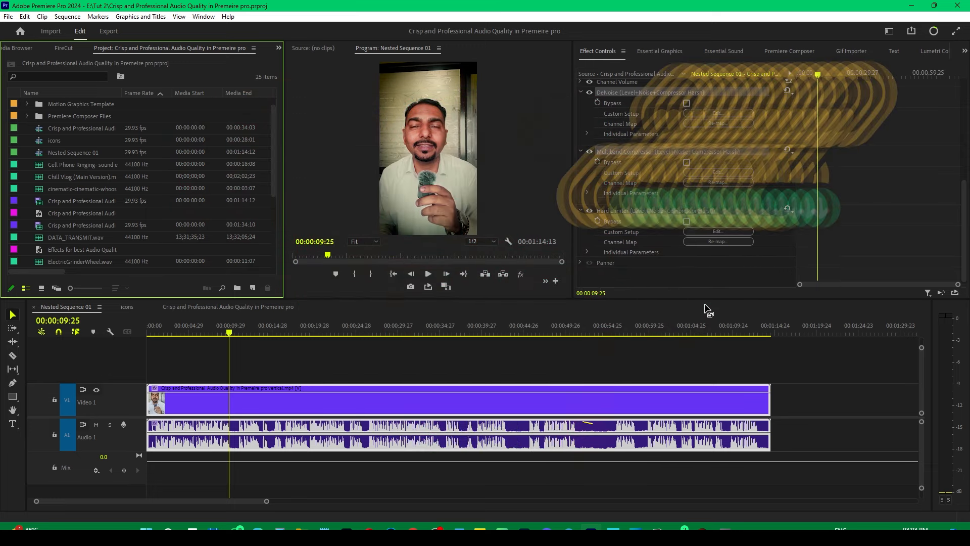
Step: Select the first Nested Sequence 01 clip in the main sequence and save the project
click(476, 478)
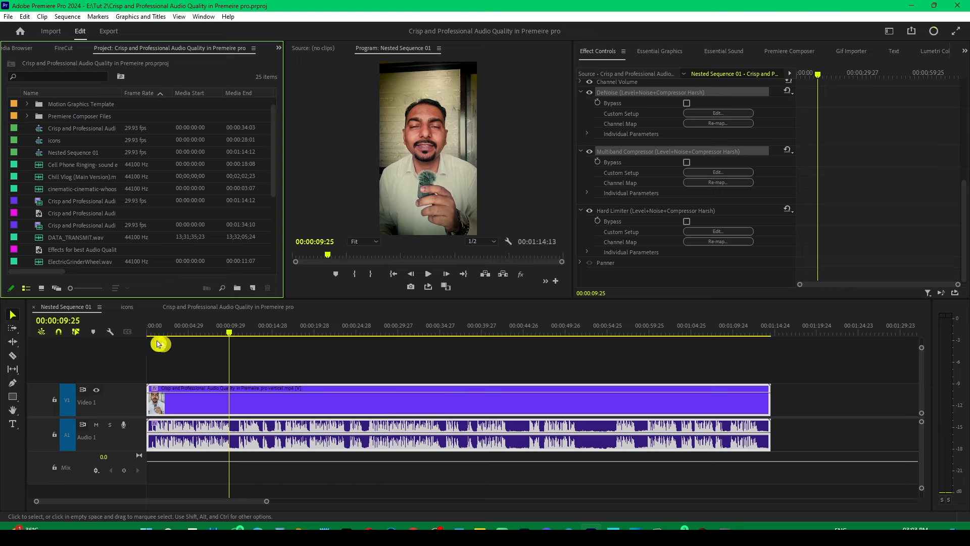
click(182, 306)
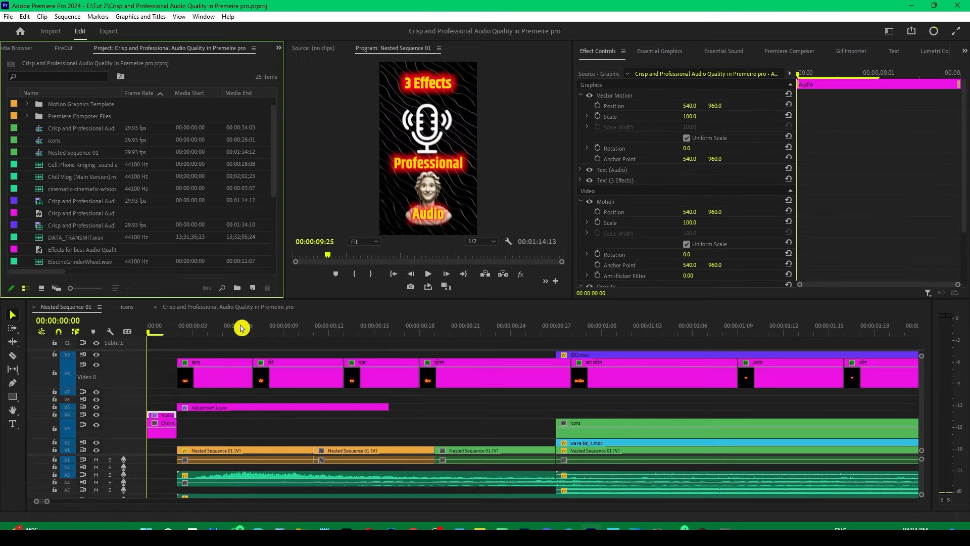
click(240, 452)
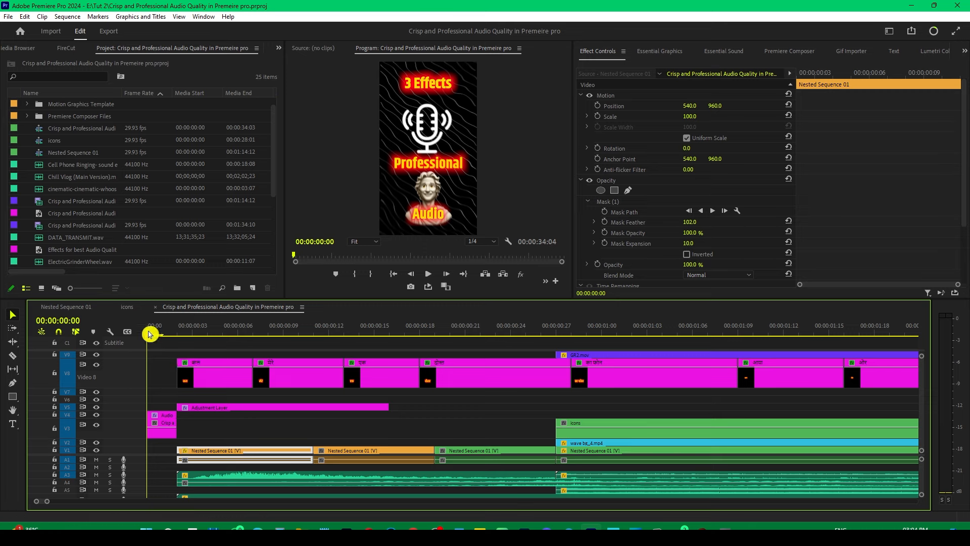
key(ctrl+s)
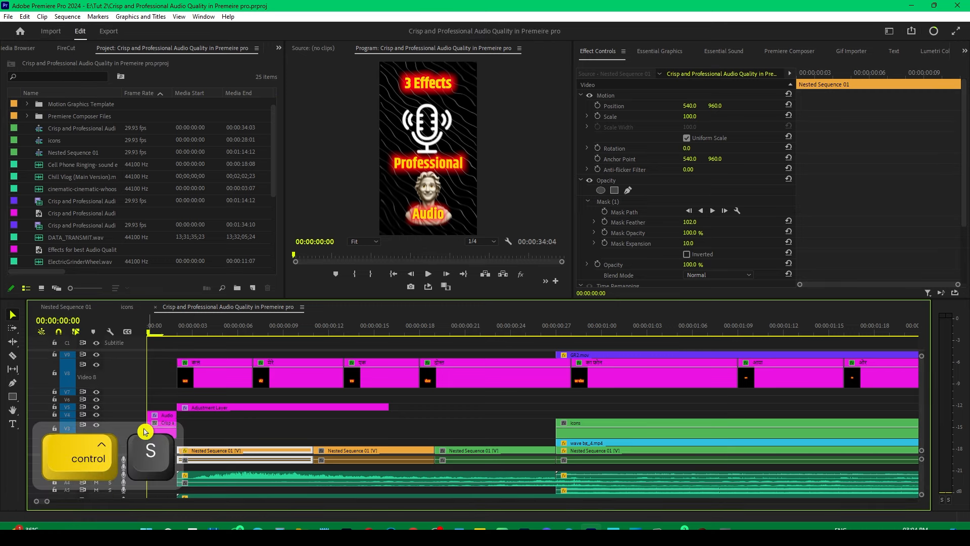
Step: Move the playhead to 00:00:00:01 and resize the track area around the opening Audio graphic
click(158, 336)
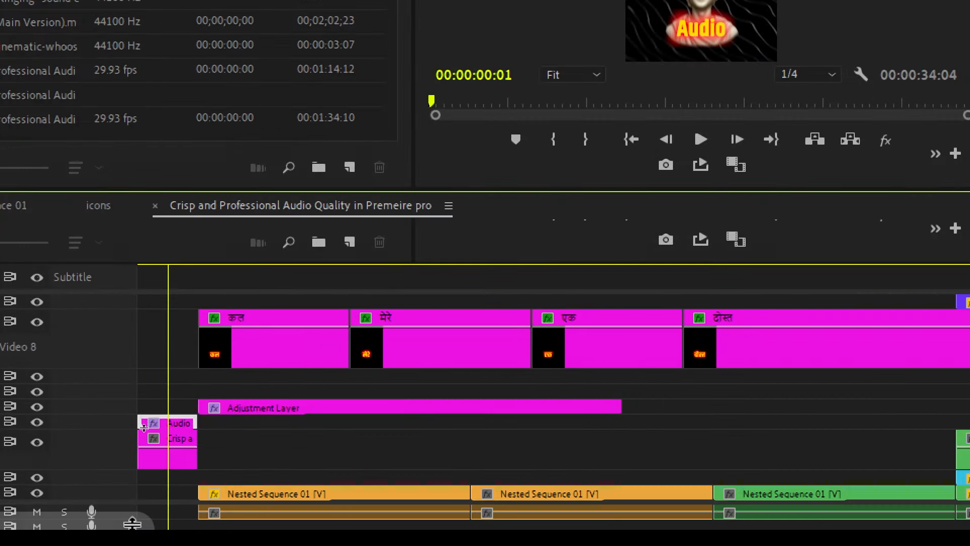
drag(145, 486, 145, 542)
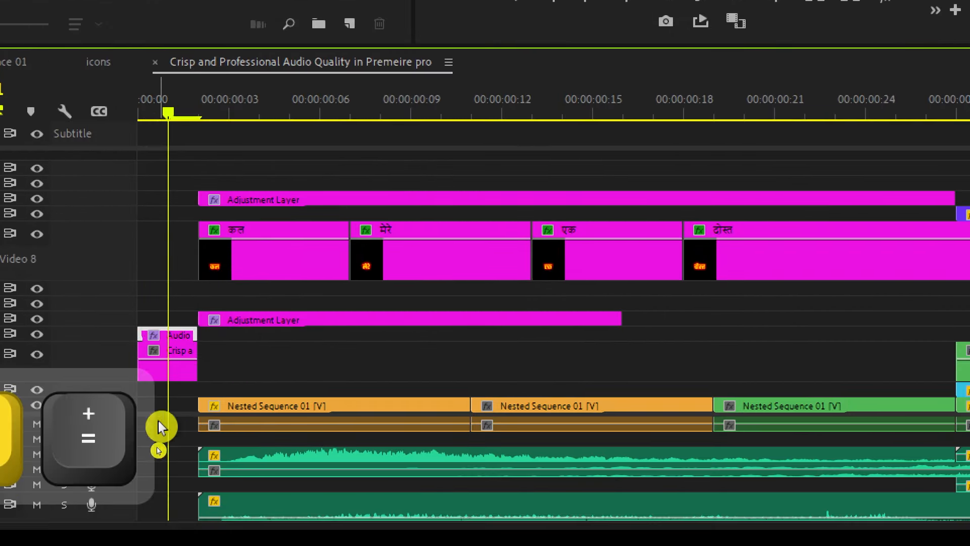
click(176, 368)
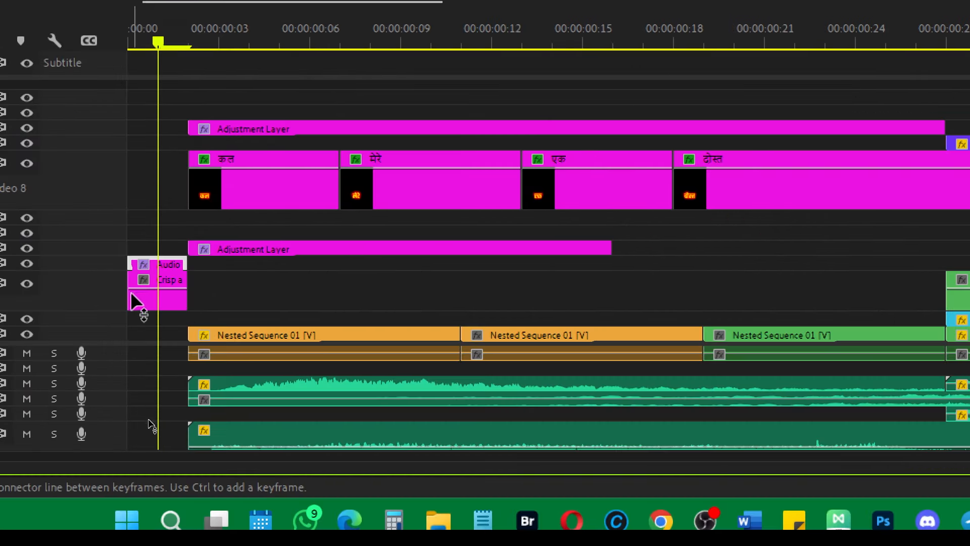
Step: Return the playhead to the start of the sequence at 00:00:00:00
key(super+minus)
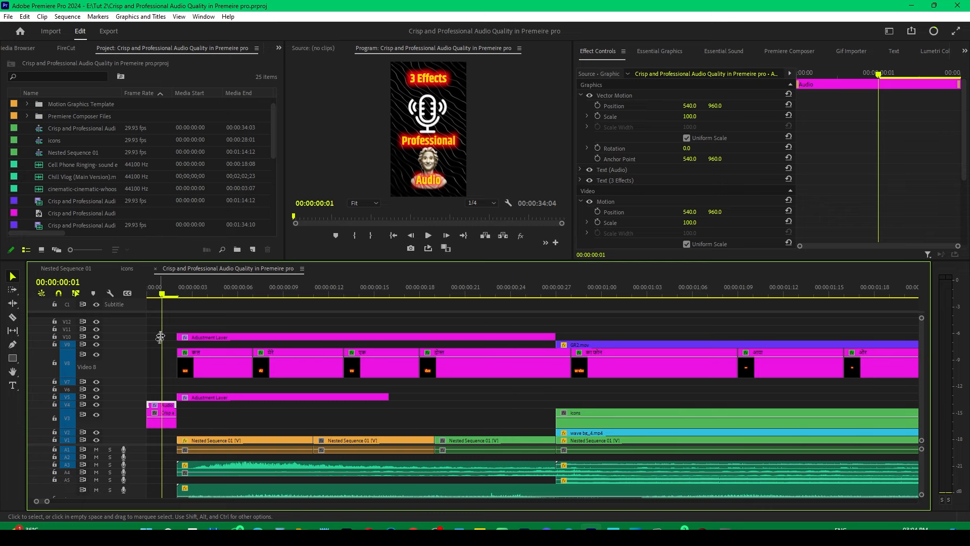
drag(167, 294, 148, 294)
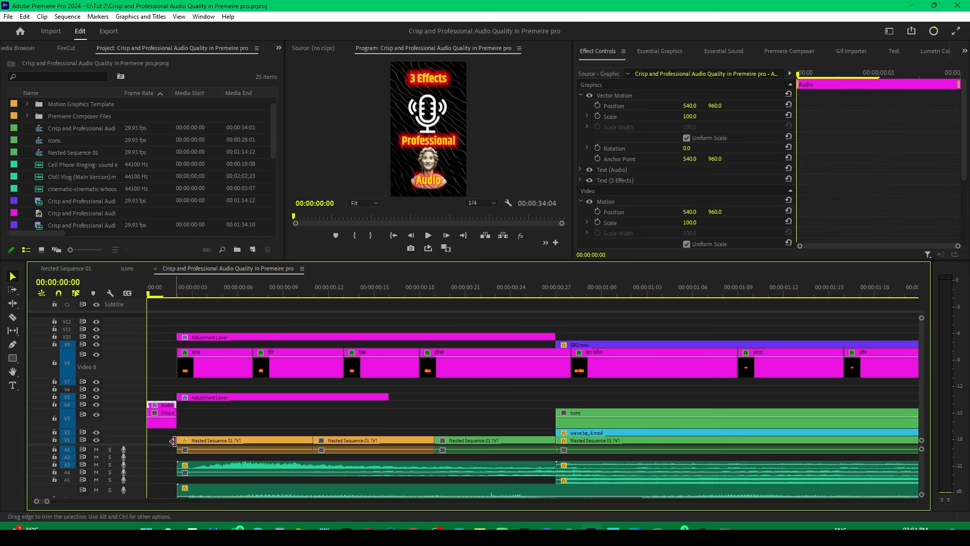
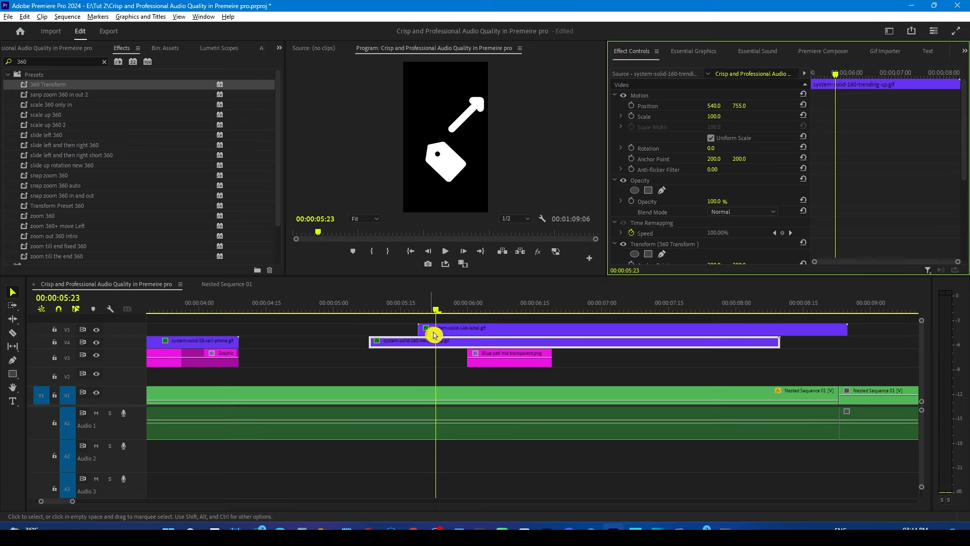
Step: Replace the system-solid-146-label.gif clip on track V5 with system-solid-5-wallet.gif, starting at about 00:00:05:20
mouse_move(432, 308)
mouse_down()
mouse_move(470, 307)
mouse_move(361, 307)
mouse_move(435, 307)
mouse_up()
click(472, 330)
key(Delete)
drag(51, 215, 423, 331)
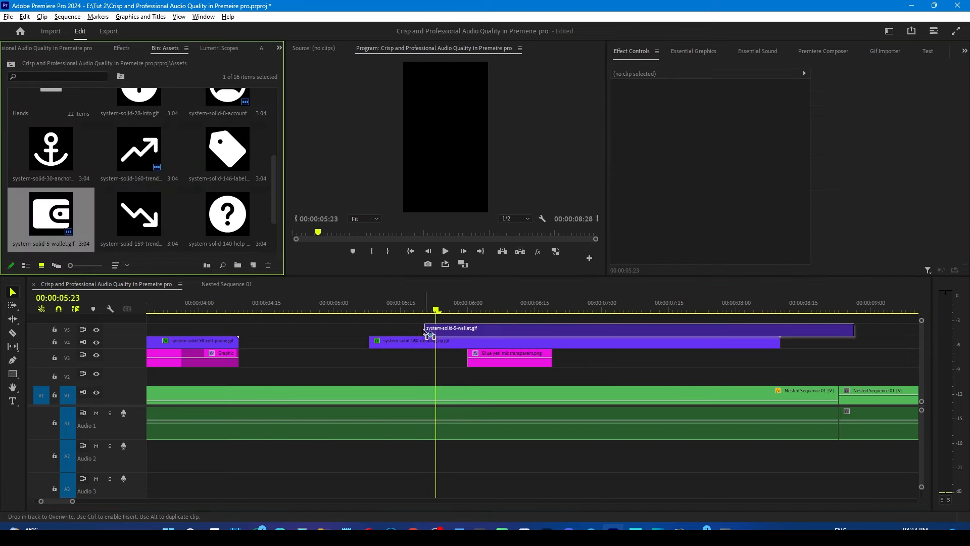
Step: Set the wallet clip's vertical Position to 1198 and Scale to 51, and apply the 360 Transform preset to it
drag(427, 307, 449, 307)
click(448, 331)
drag(738, 106, 750, 116)
drag(713, 116, 727, 106)
click(122, 50)
drag(443, 276, 461, 329)
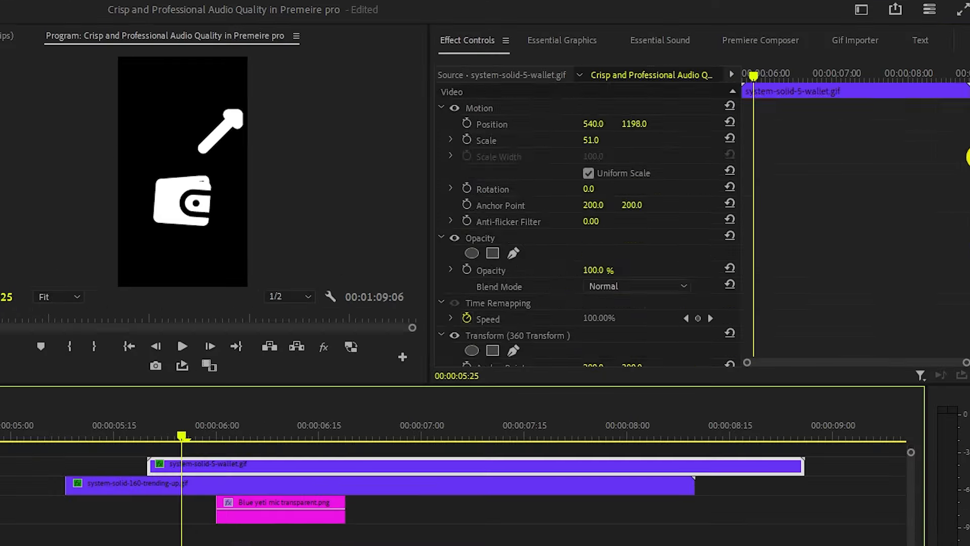
Step: Keyframe the wallet's Transform Position and Rotation at 00:00:05:25, with horizontal Position 1504 and Rotation 12° at 00:00:05:20
scroll(517, 229, down, 4)
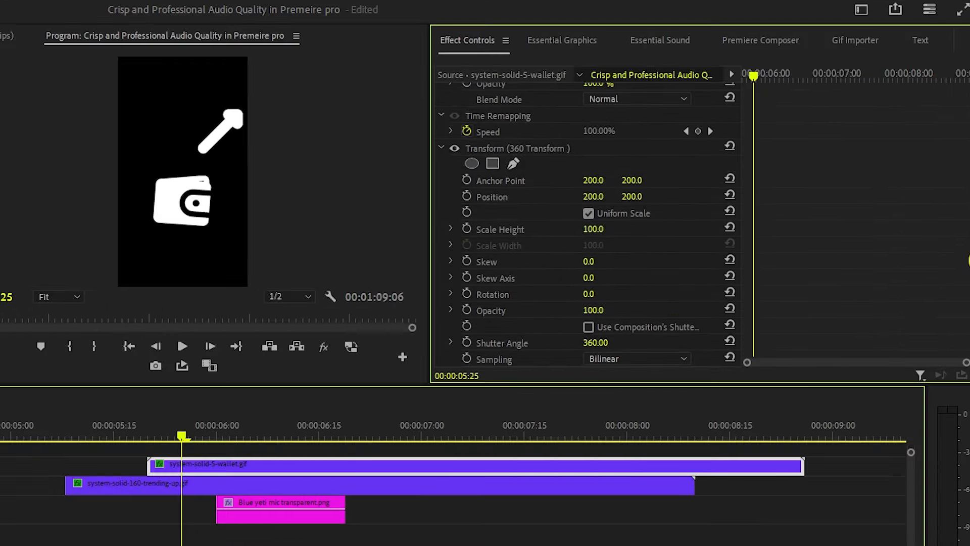
click(467, 195)
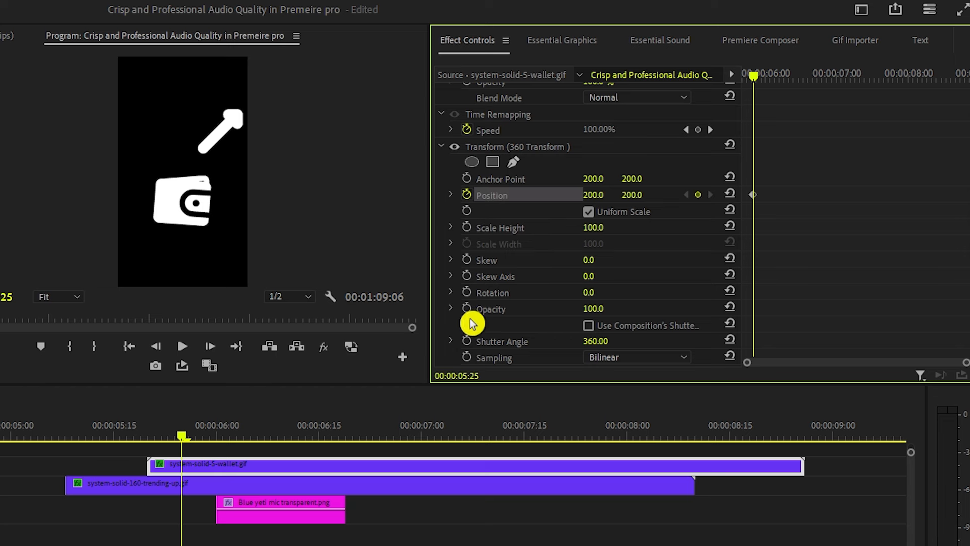
click(467, 292)
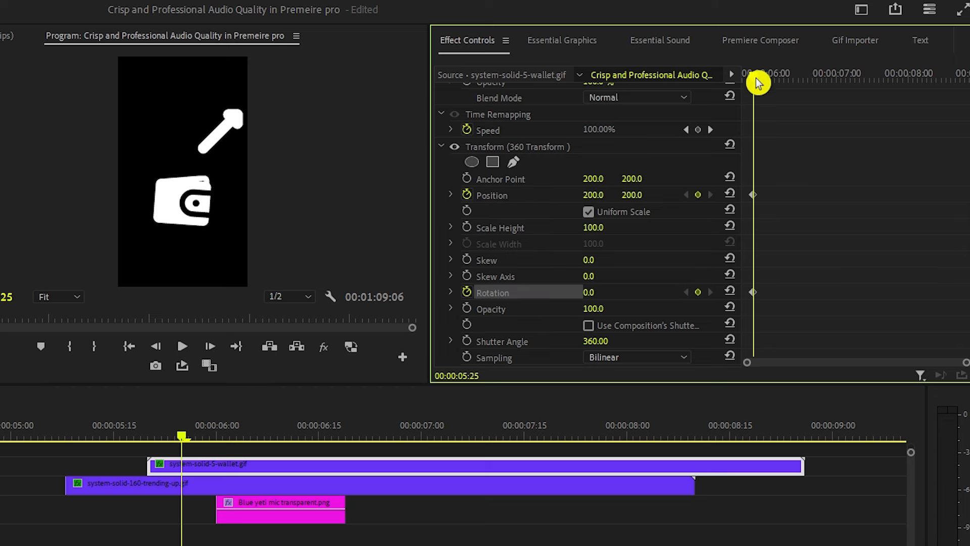
drag(758, 82, 744, 83)
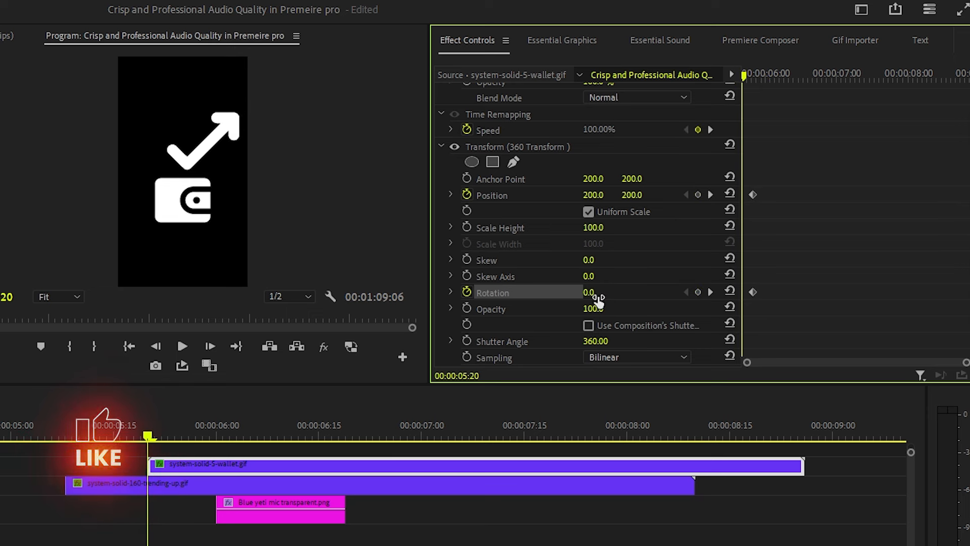
mouse_move(594, 296)
mouse_down()
mouse_move(616, 296)
mouse_move(602, 295)
mouse_up()
drag(594, 196, 657, 196)
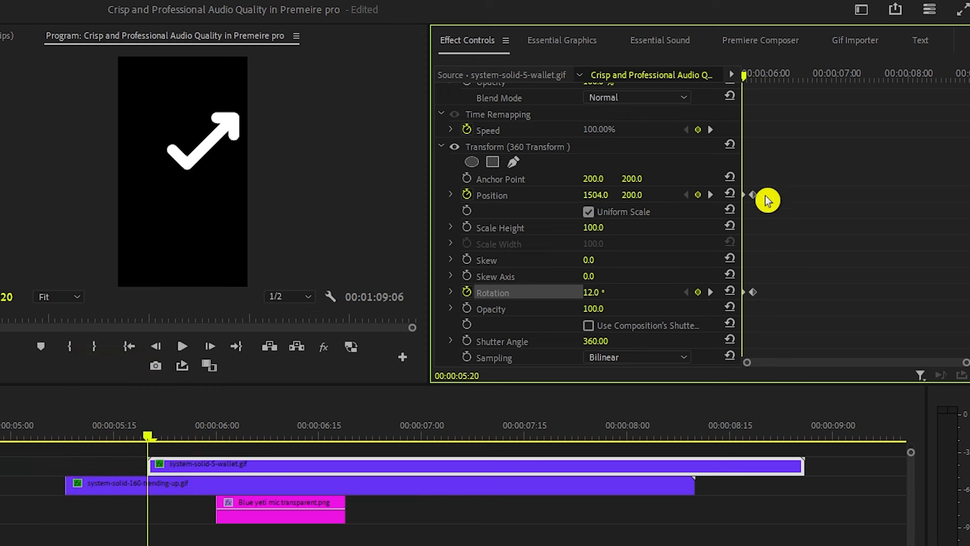
Step: Apply Auto Bezier temporal interpolation to the wallet's Transform keyframes and reshape the Rotation and Position velocity curves
right_click(754, 293)
mouse_move(779, 437)
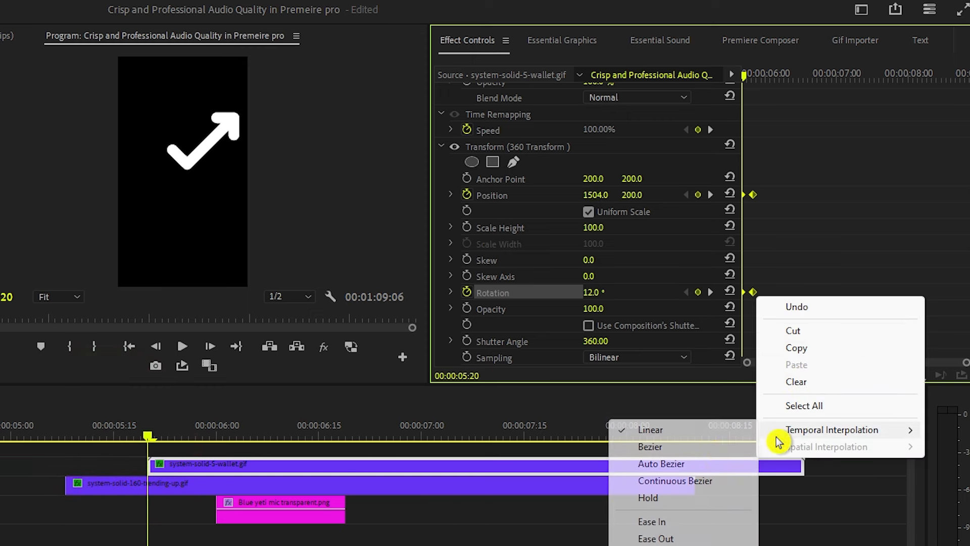
click(699, 463)
click(451, 292)
drag(788, 324, 769, 324)
scroll(769, 324, down, 3)
drag(752, 262, 759, 262)
drag(798, 117, 745, 90)
click(452, 94)
drag(788, 138, 771, 139)
drag(752, 138, 764, 138)
Step: Play the wallet animation from about 00:00:05:10, split the wallet and trending-up clips at 00:00:06:02, and delete their remaining parts
drag(291, 438, 278, 437)
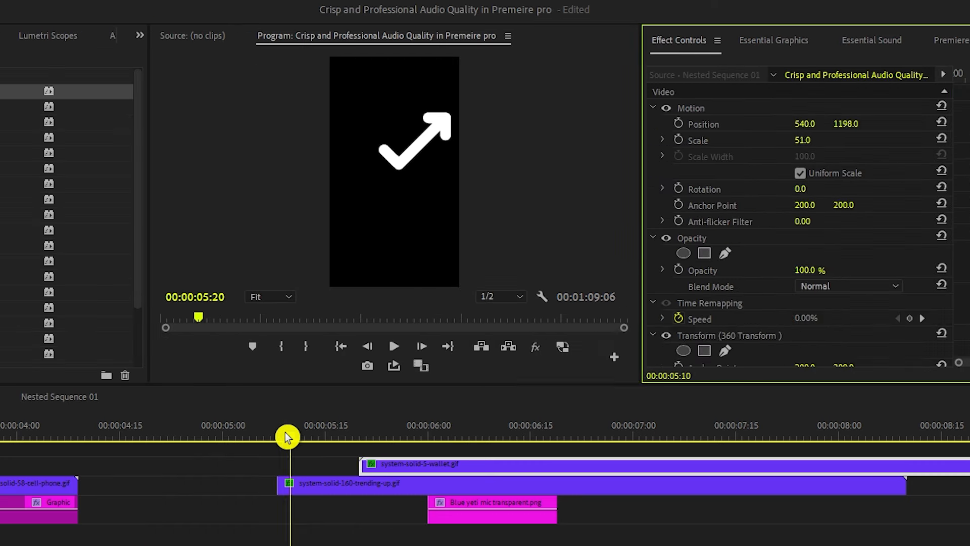
key(space)
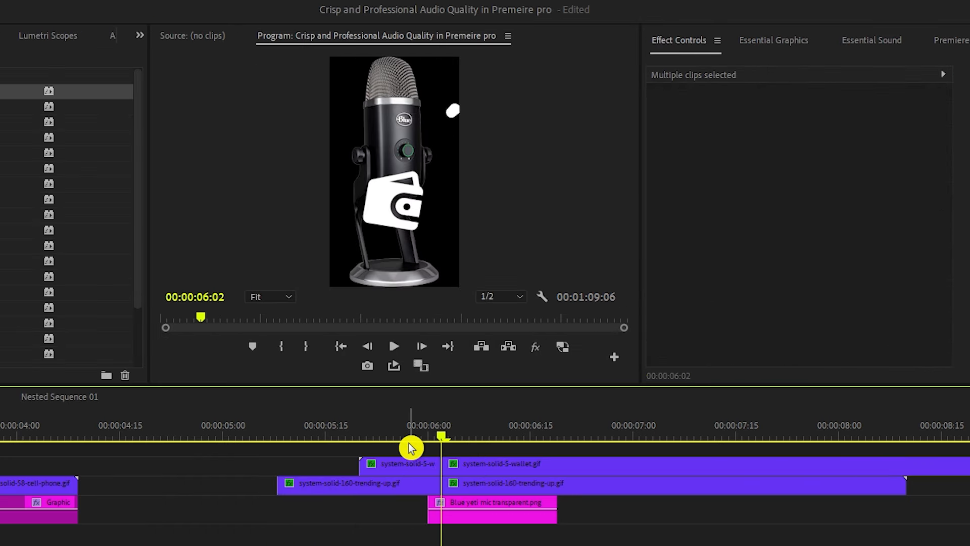
click(411, 446)
click(490, 470)
shift+click(488, 486)
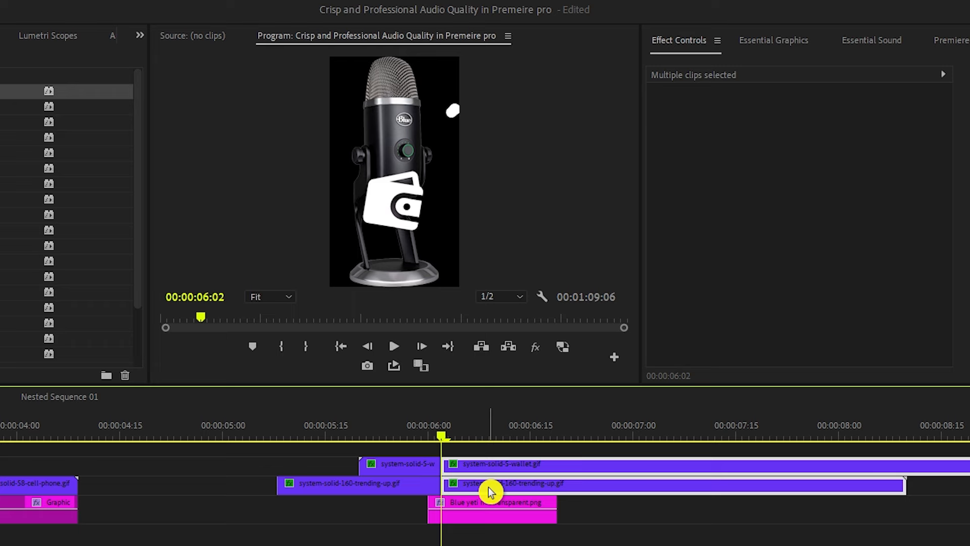
key(Delete)
Step: Copy the 360 Transform effect from the system-solid-8-account.gif clip
click(468, 509)
scroll(115, 529, up, 3)
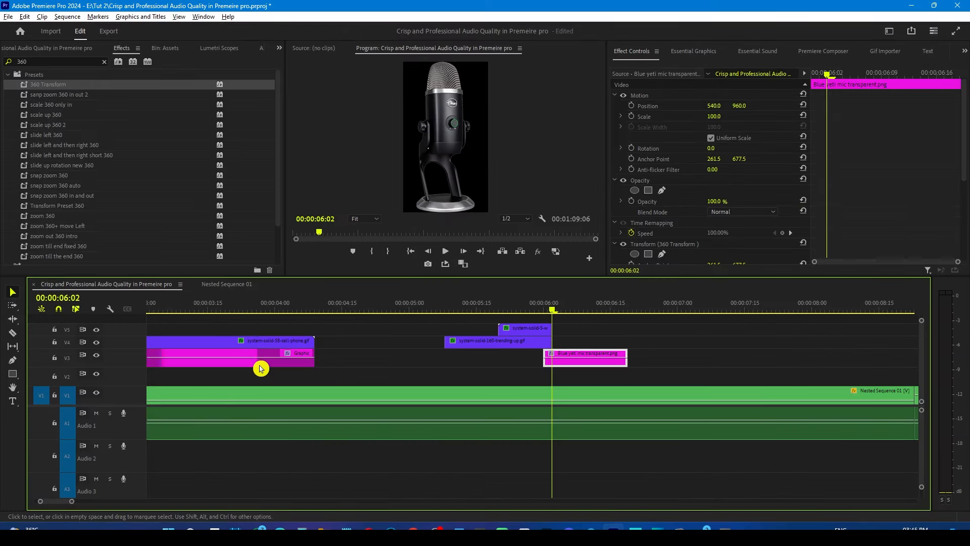
key(equal)
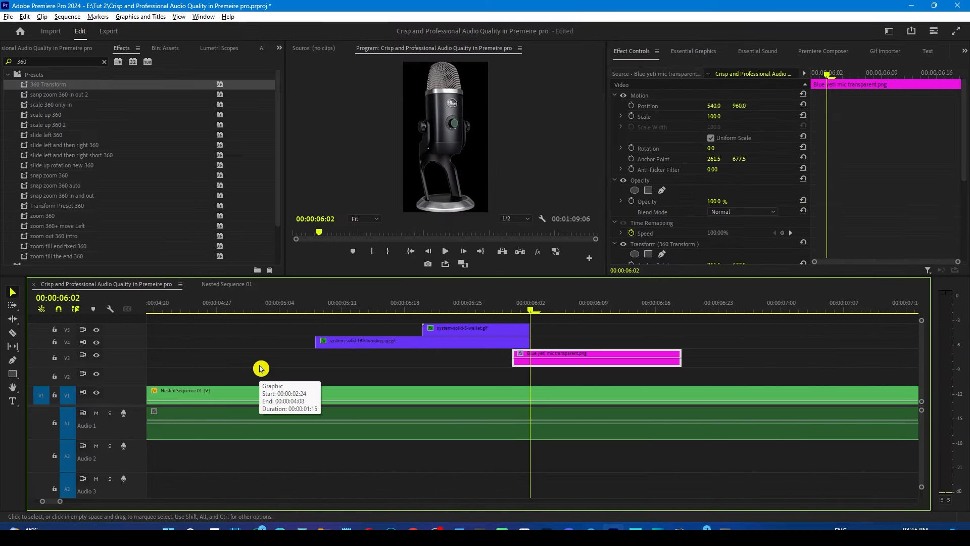
key(minus)
key(minus)
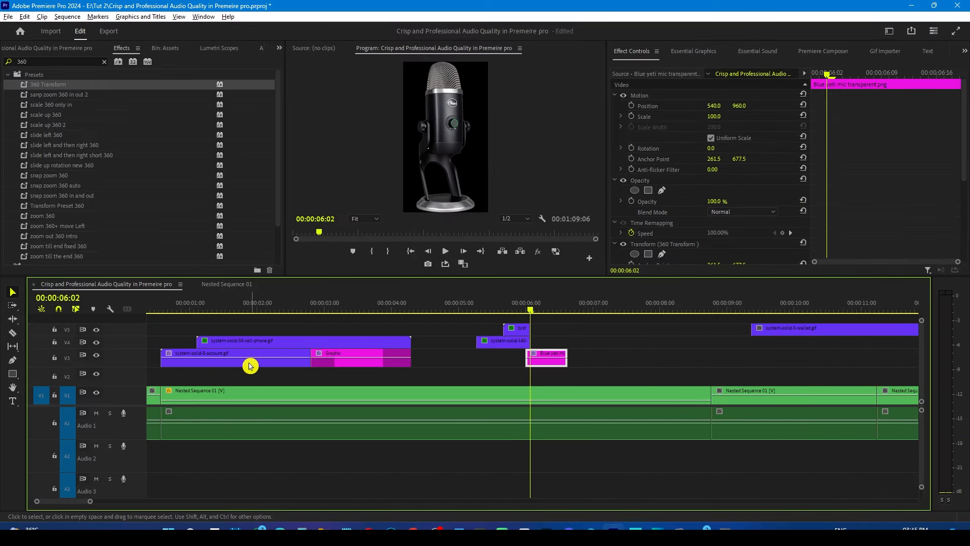
mouse_move(170, 313)
mouse_down()
mouse_move(152, 309)
mouse_move(169, 317)
mouse_up()
click(186, 352)
right_click(668, 162)
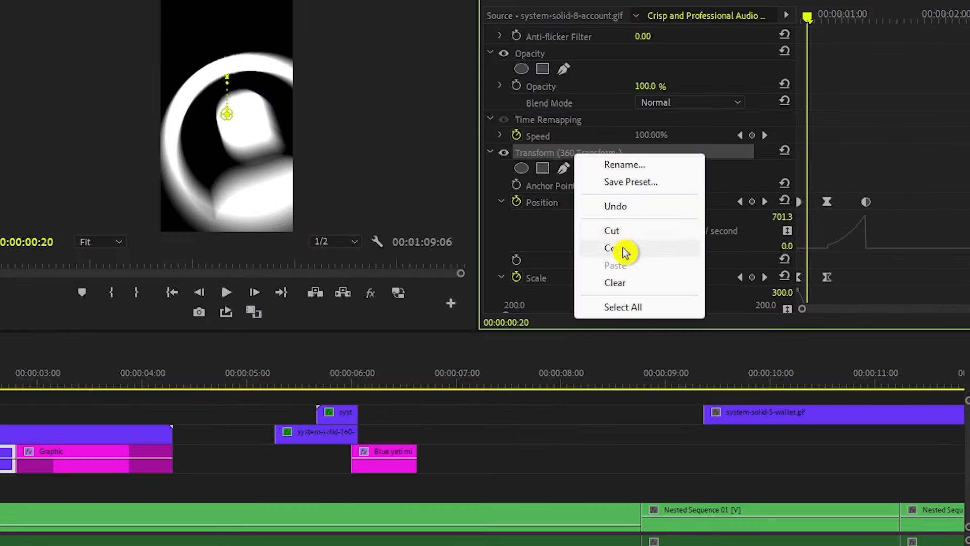
click(626, 252)
Step: Paste the copied Transform onto the Blue yeti mic transparent.png clip, disable its original Transform, and set its Scale to 43
scroll(732, 392, down, 5)
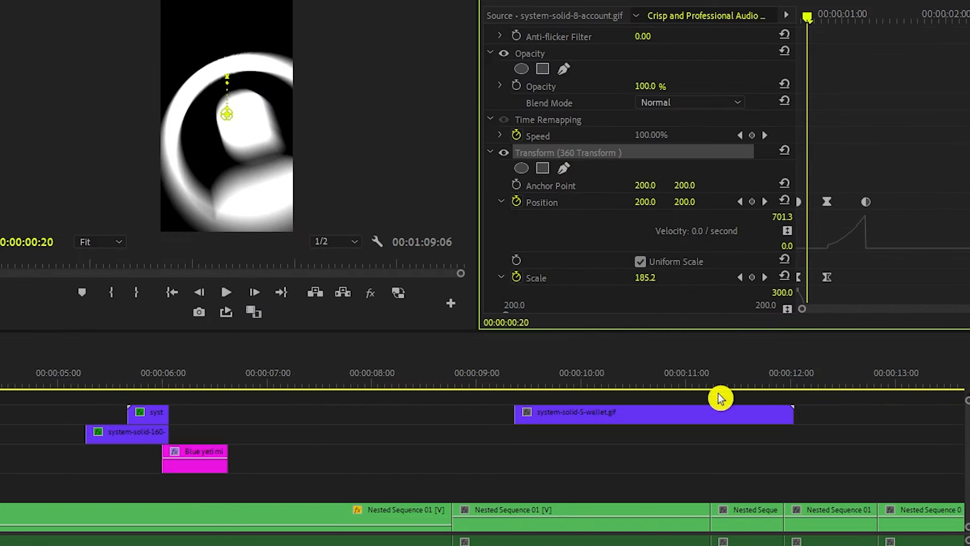
click(105, 472)
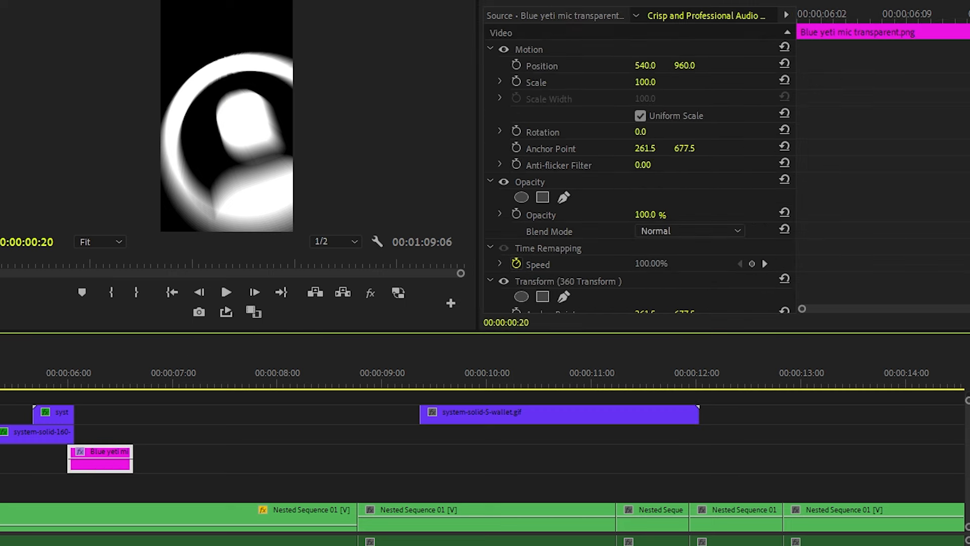
click(504, 281)
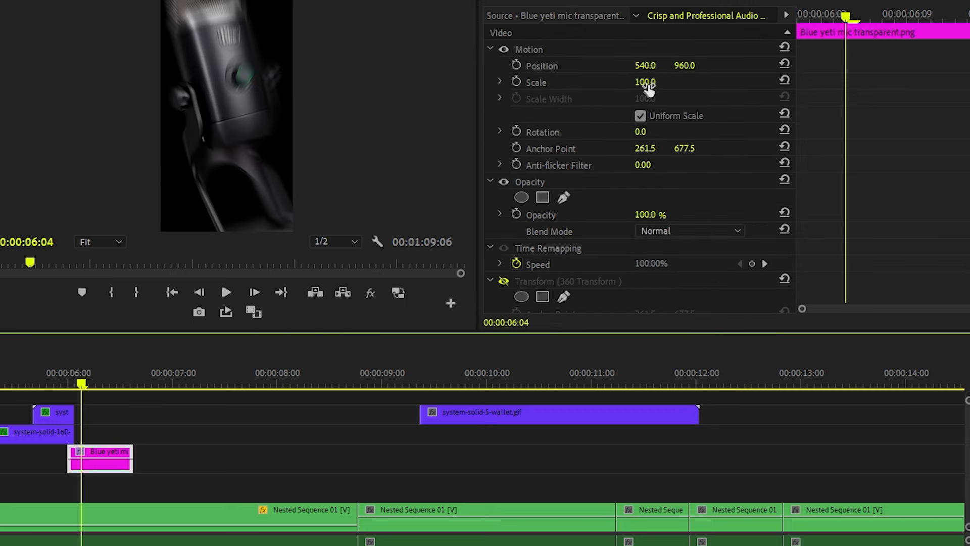
drag(647, 83, 610, 84)
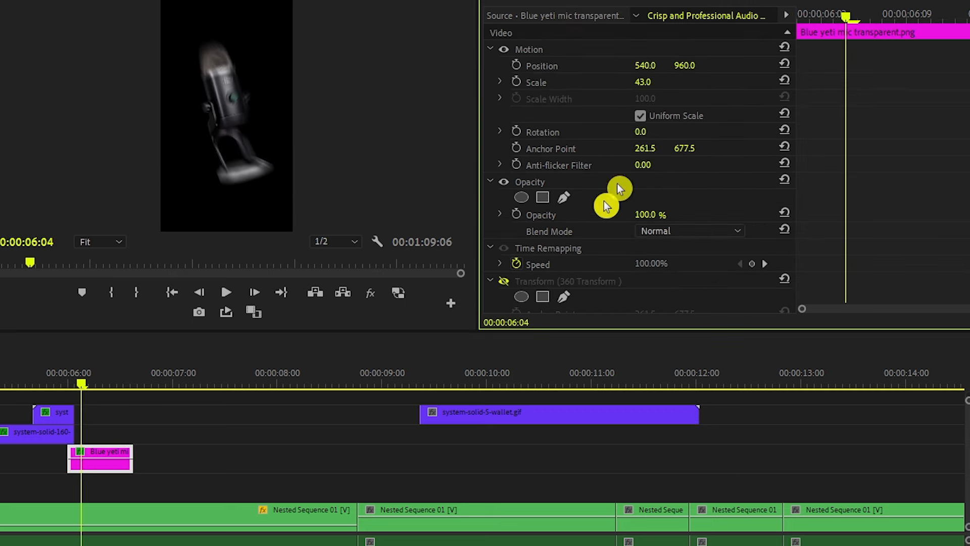
Step: Extend the end of the Blue yeti mic transparent.png clip to about 00:00:07:01 and play the section from 00:00:05:21
click(9, 385)
drag(9, 385, 37, 385)
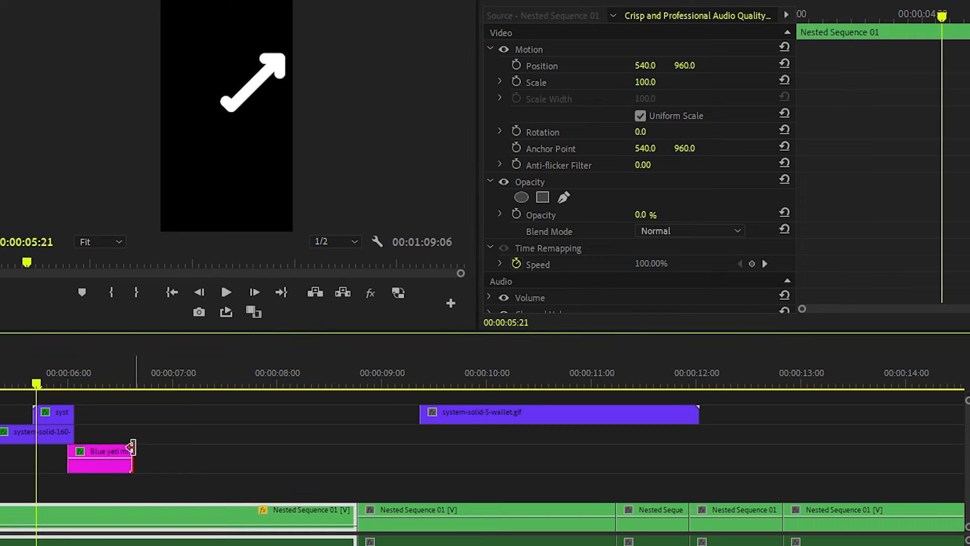
drag(132, 447, 217, 447)
key(space)
Step: Keyframe the microphone's horizontal Transform Position to -1070.5 at 00:00:06:26 and adjust the velocity curve between the last two keyframes
click(440, 180)
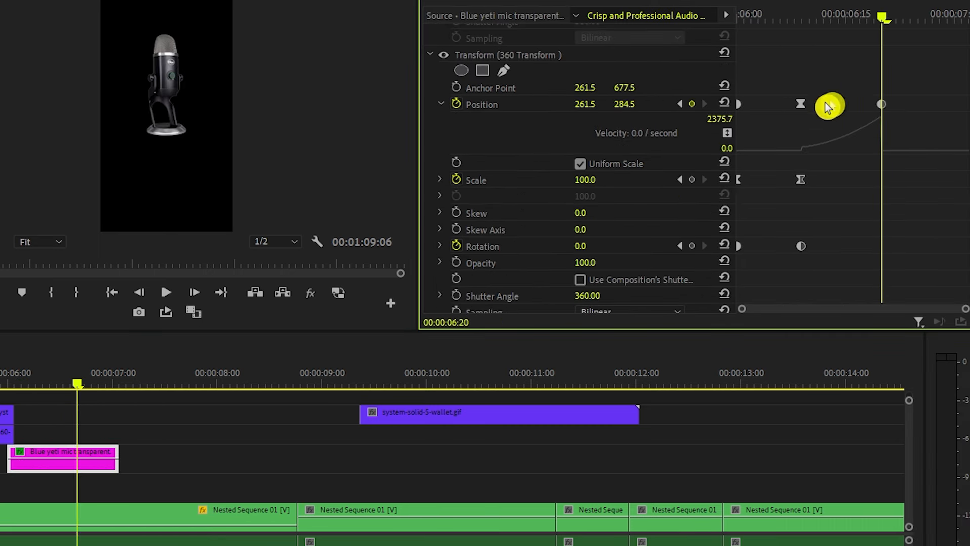
drag(887, 21, 931, 20)
drag(587, 105, 505, 105)
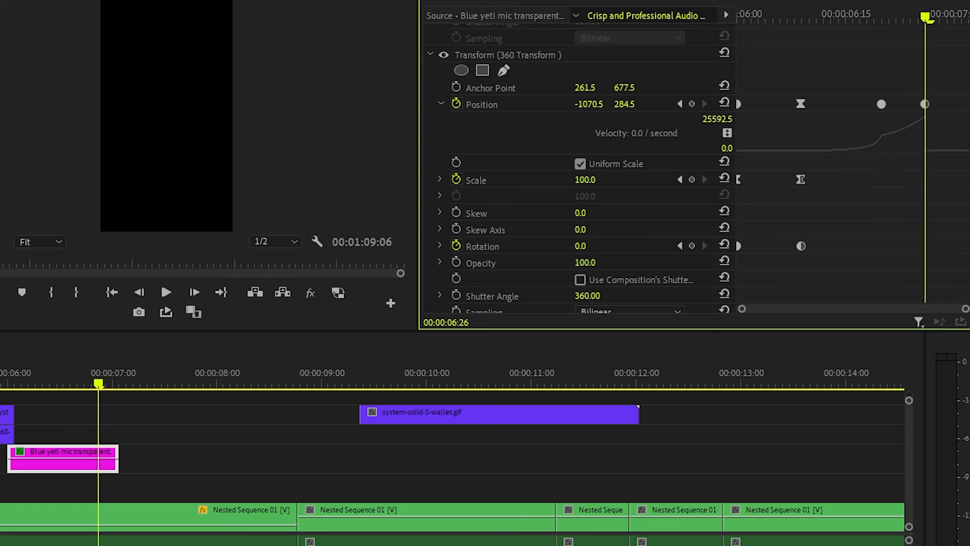
drag(923, 26, 881, 22)
click(906, 143)
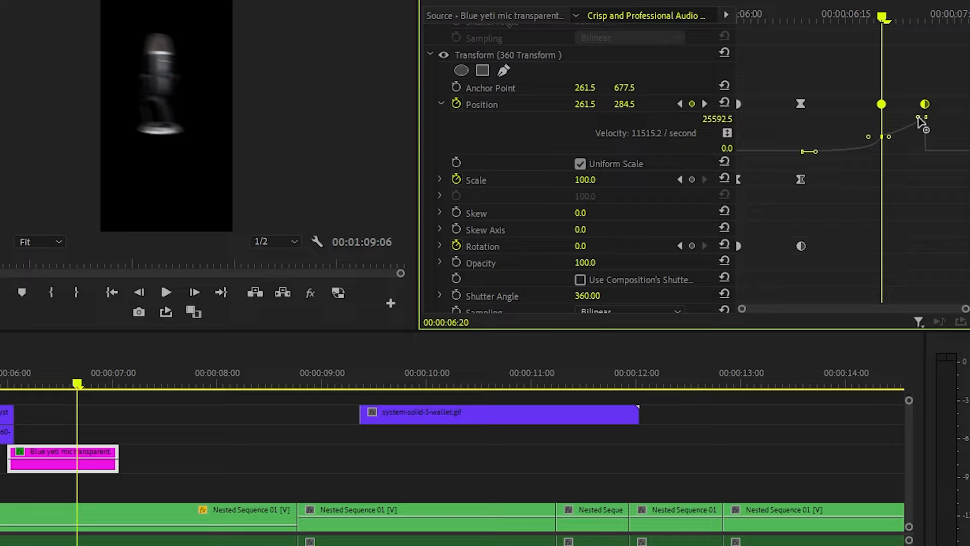
drag(906, 140, 906, 151)
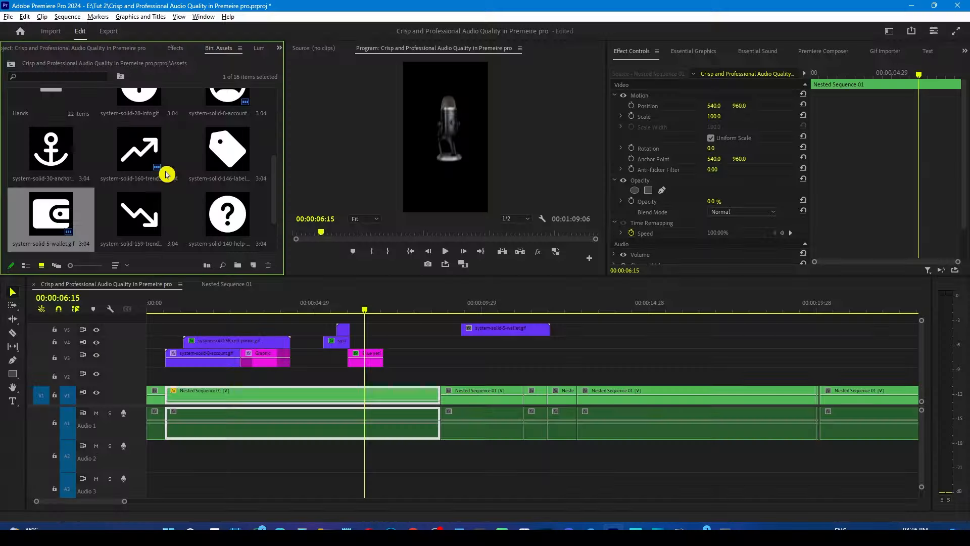
Step: Place Blue yeti mic.jpg on track V4 overlapping the end of the transparent microphone clip, and play the section from about 00:00:05:10
scroll(167, 151, up, 3)
click(126, 183)
drag(135, 181, 378, 340)
click(403, 343)
key(space)
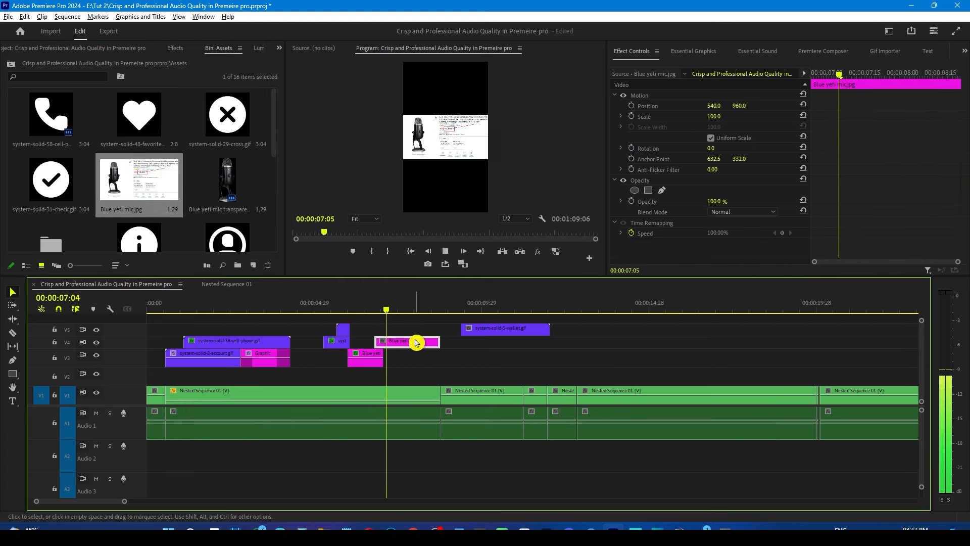
key(space)
click(332, 309)
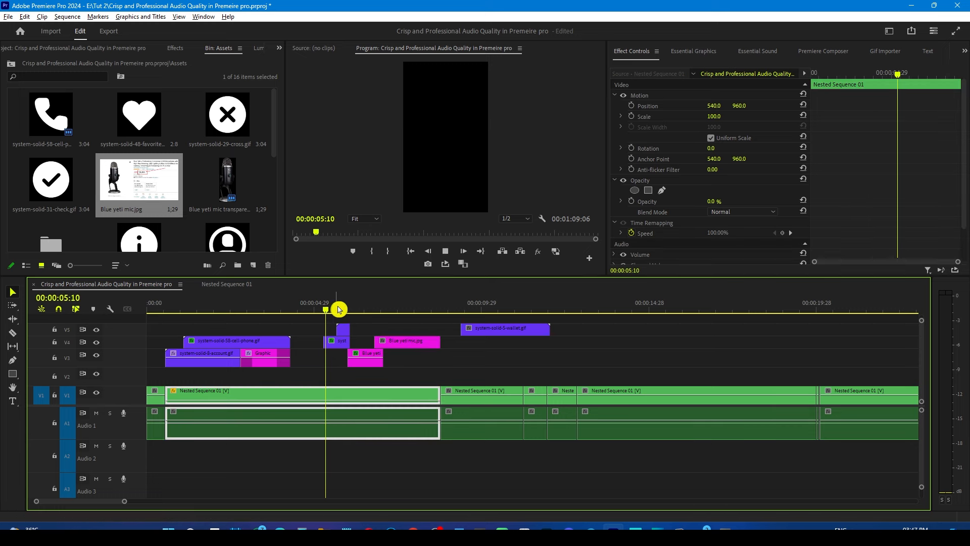
key(space)
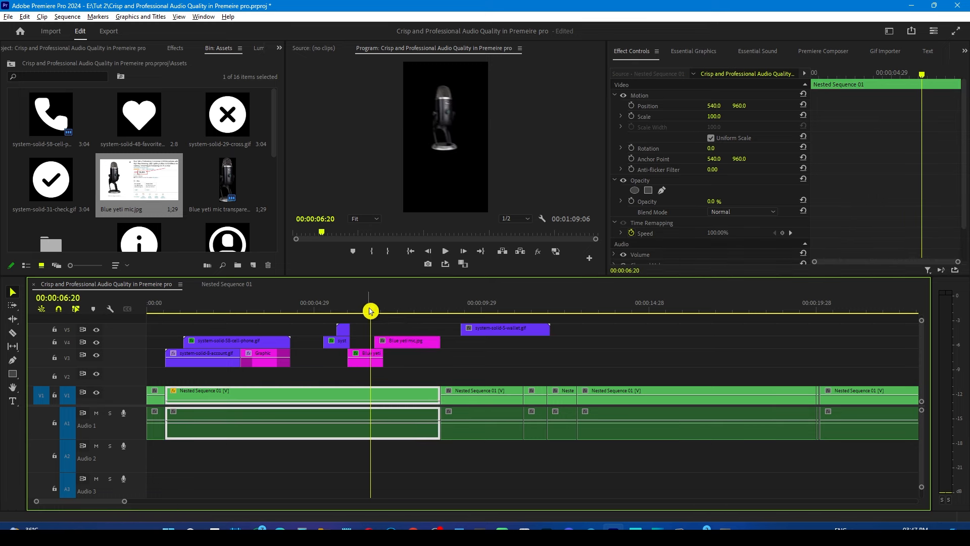
key(space)
Step: Paste the copied 360 Transform onto the Blue yeti mic.jpg clip and play the icon and microphone section
click(382, 343)
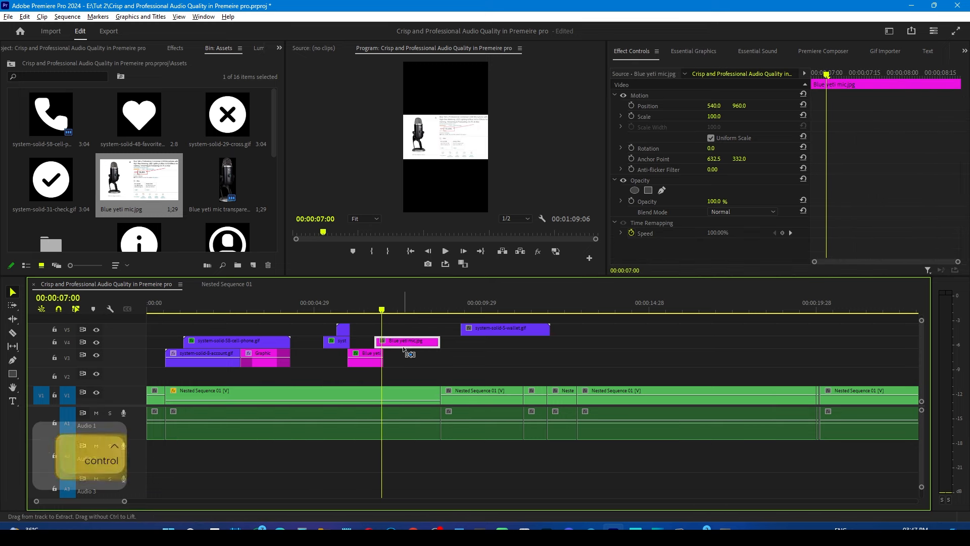
key(ctrl+v)
click(314, 303)
key(space)
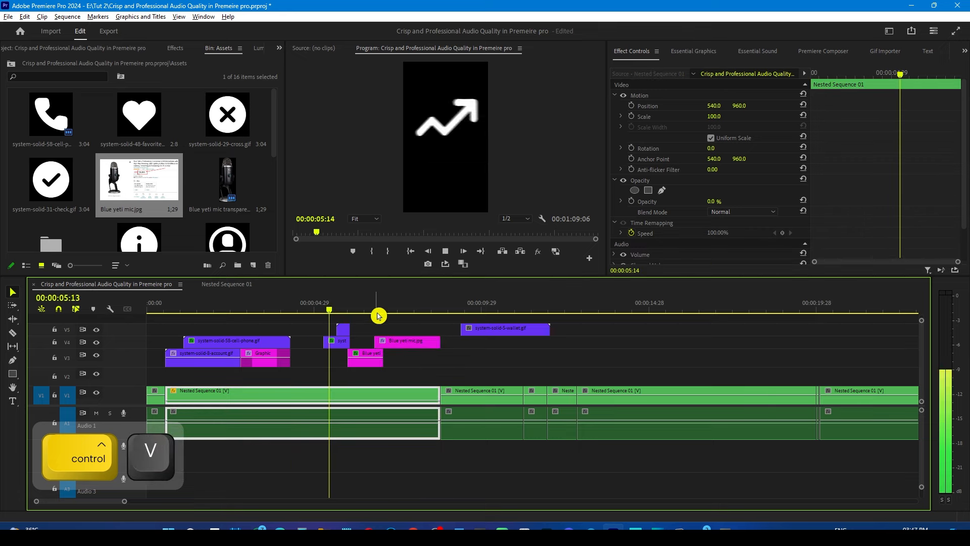
key(space)
Step: Set the Blue yeti mic.jpg clip's Motion Scale to 186 and Position to 780, 1122
click(412, 341)
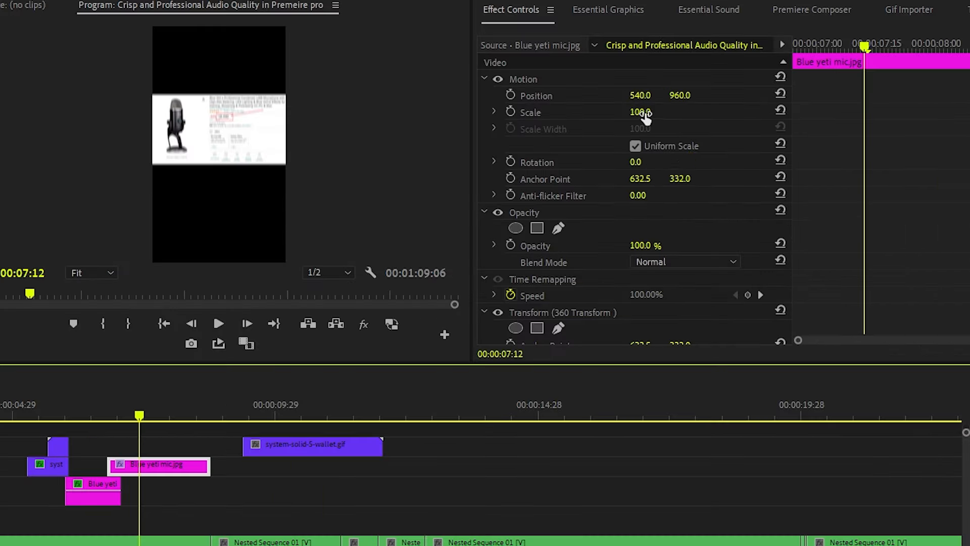
drag(646, 113, 403, 485)
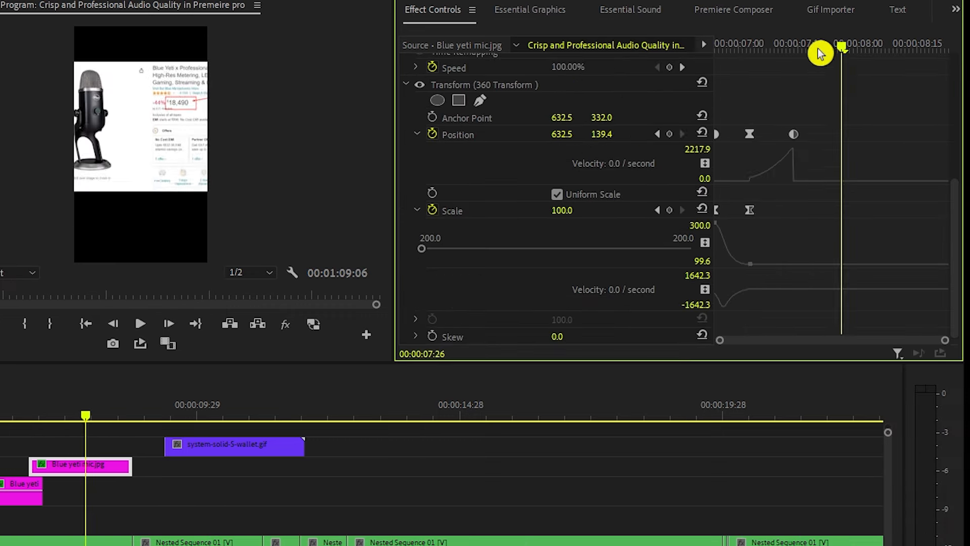
Step: Add Transform Scale keyframes to the Blue yeti mic.jpg clip: 100 at 00:00:07:18 and 128.7 at 00:00:08:17
mouse_move(819, 53)
mouse_down()
mouse_move(754, 53)
mouse_move(813, 53)
mouse_up()
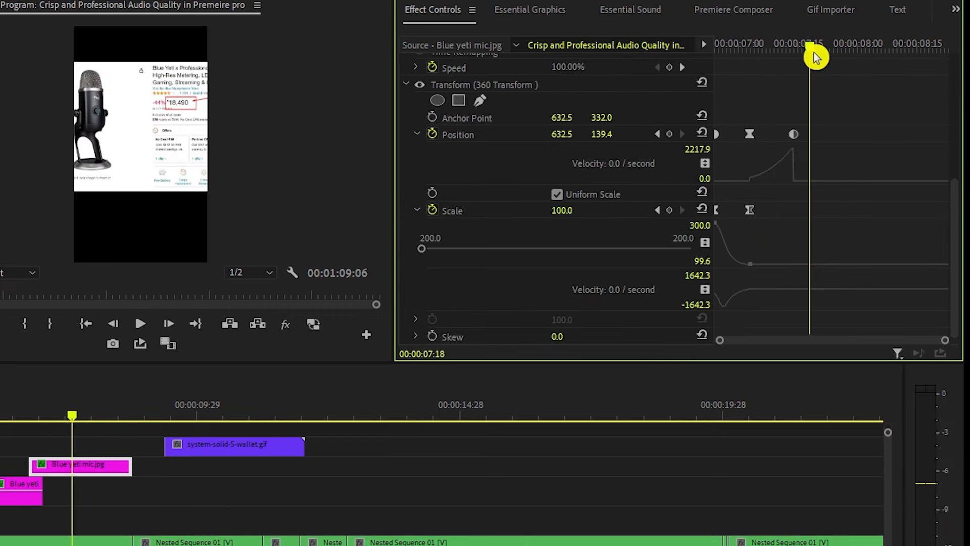
click(671, 211)
drag(821, 51, 925, 47)
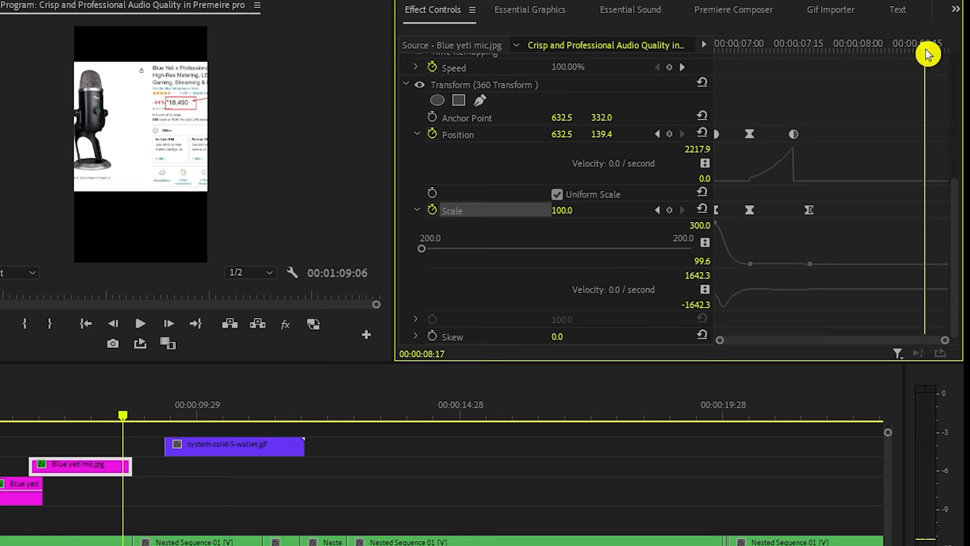
drag(572, 213, 551, 206)
Step: Set the vertical Anchor Point of the clip's 360 Transform to 407
click(486, 118)
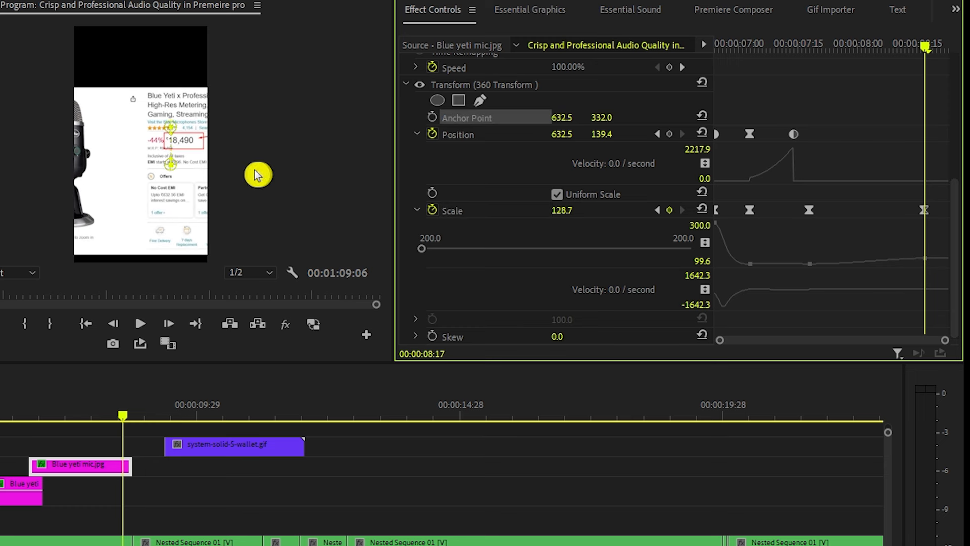
click(169, 157)
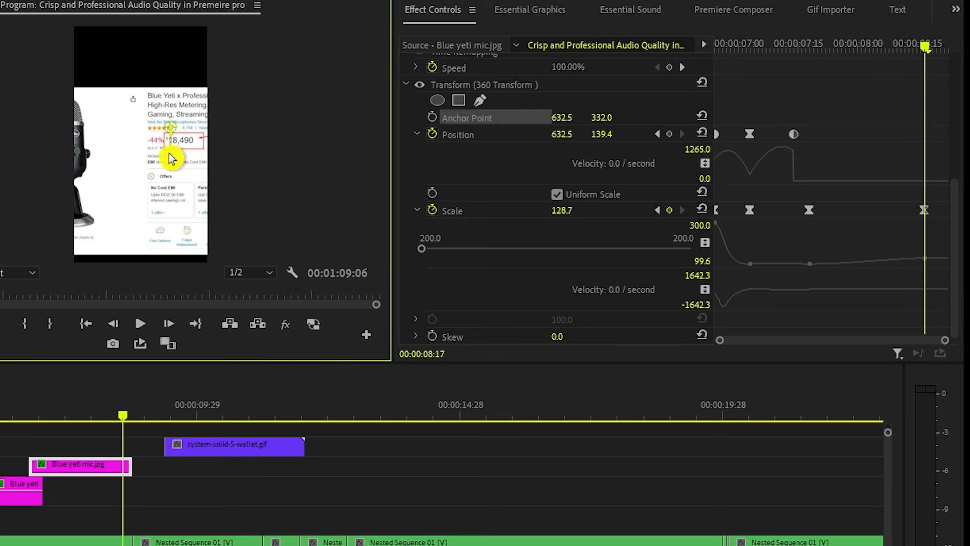
drag(596, 118, 637, 117)
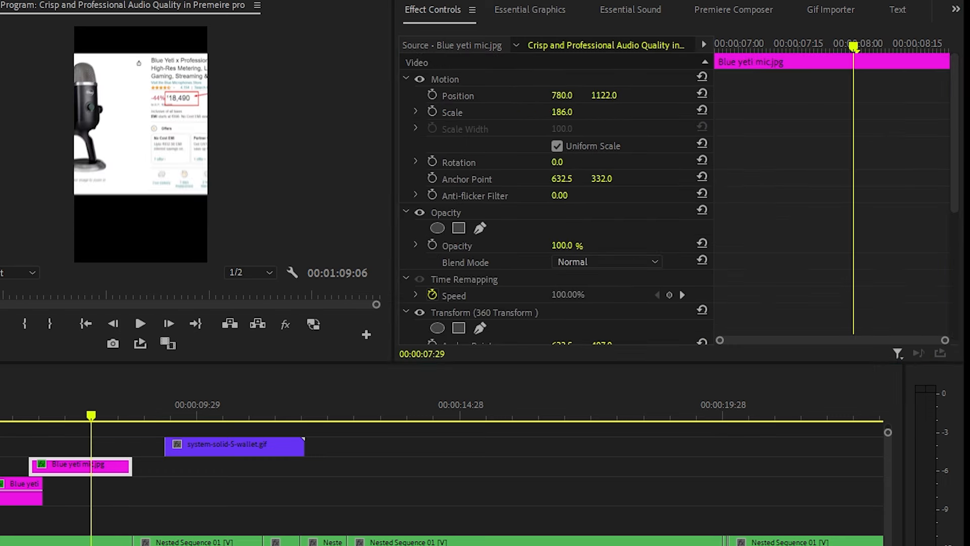
Step: Place system-solid-6-shopping.gif on track V6 from 00:00:07:29 and move the system-solid-5-wallet.gif clip's start to about 00:00:13:12
drag(0, 120, 127, 452)
drag(519, 331, 653, 346)
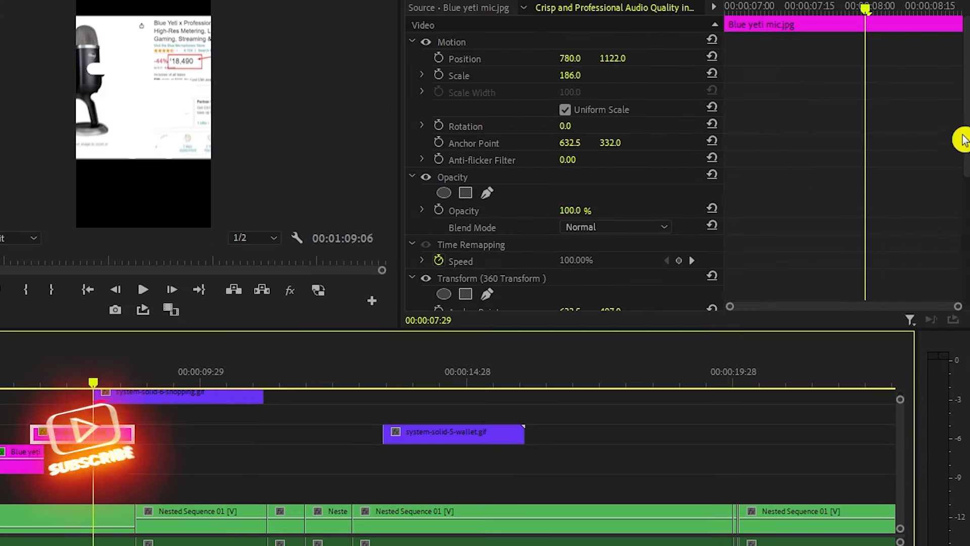
Step: Fade out Blue yeti mic.jpg with Transform Opacity keyframes of 100 at 00:00:07:29 and 0 at 00:00:08:06, and select both keyframes
click(963, 186)
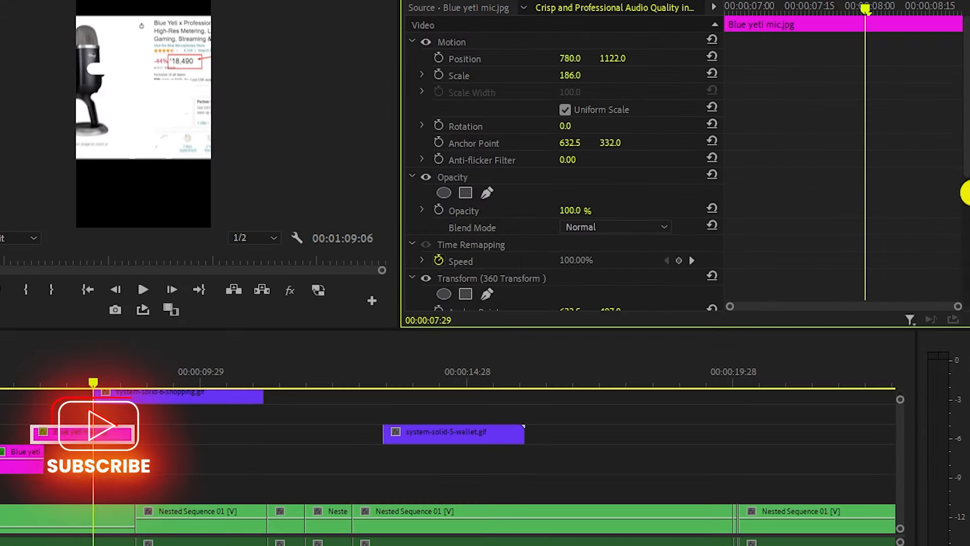
scroll(965, 187, down, 5)
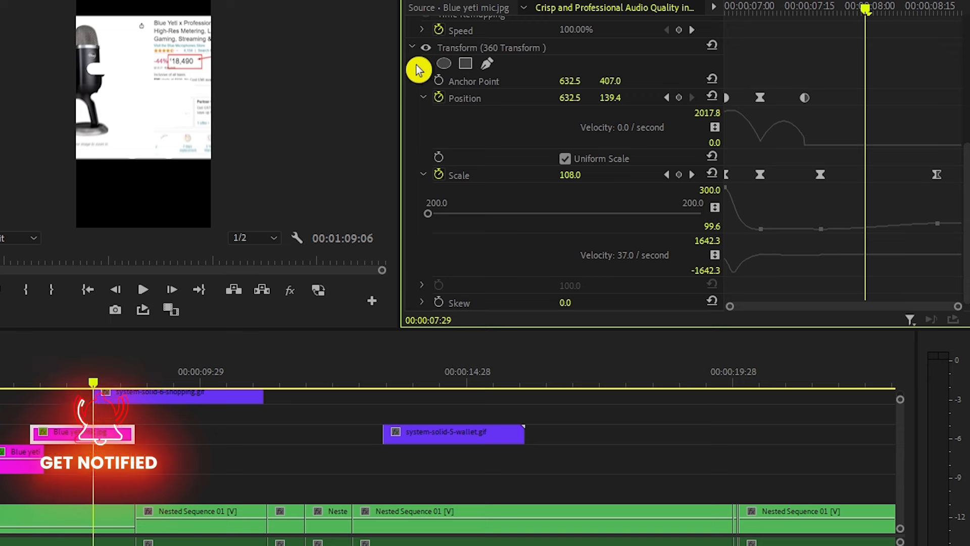
click(423, 98)
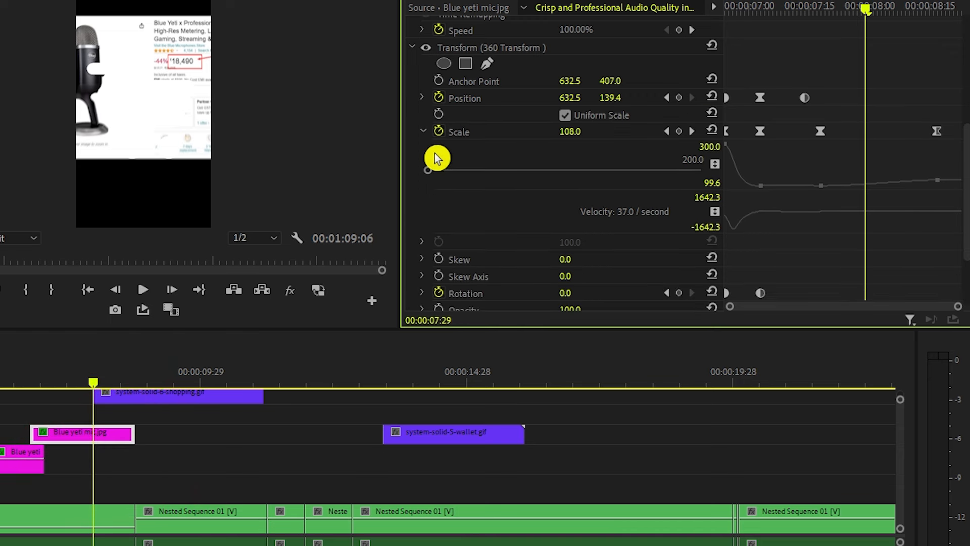
click(423, 130)
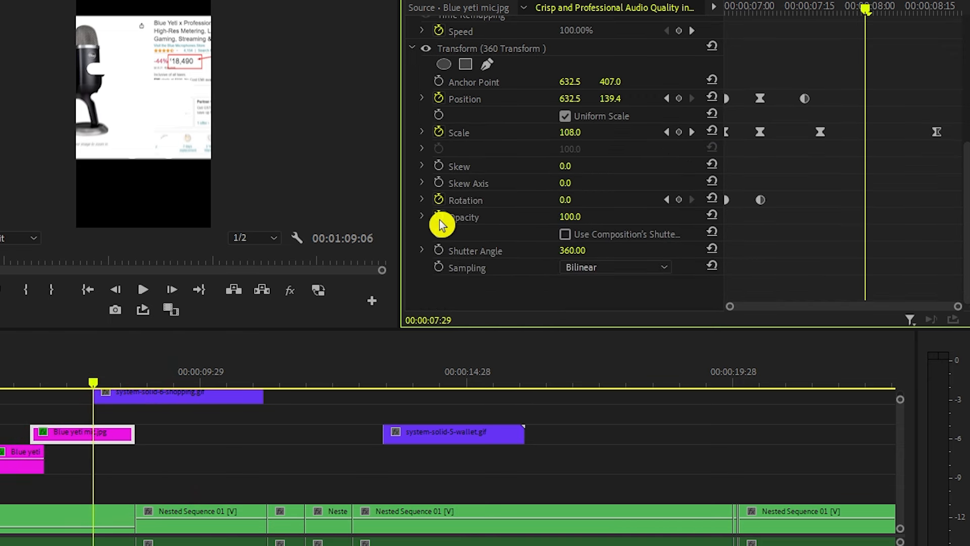
click(439, 219)
drag(866, 9, 894, 17)
drag(571, 217, 520, 218)
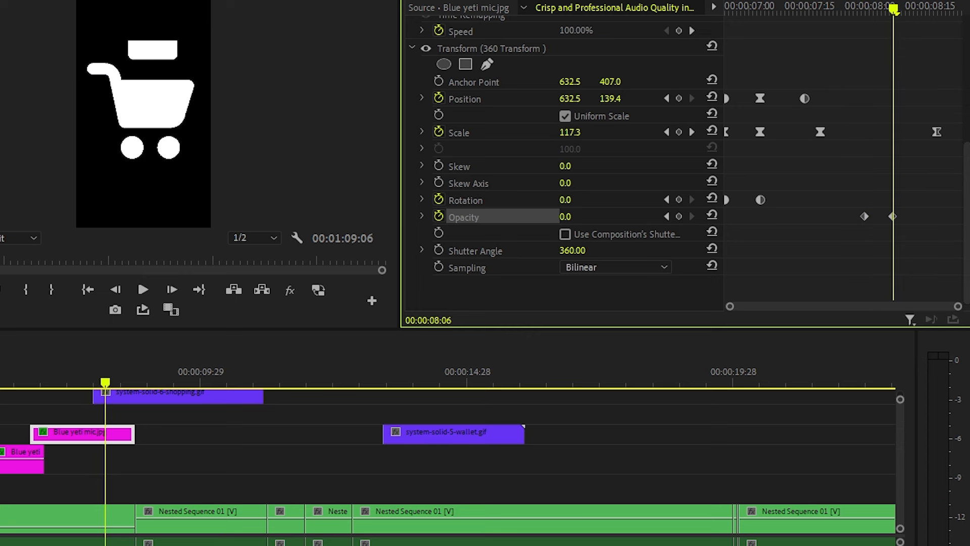
drag(855, 11, 922, 108)
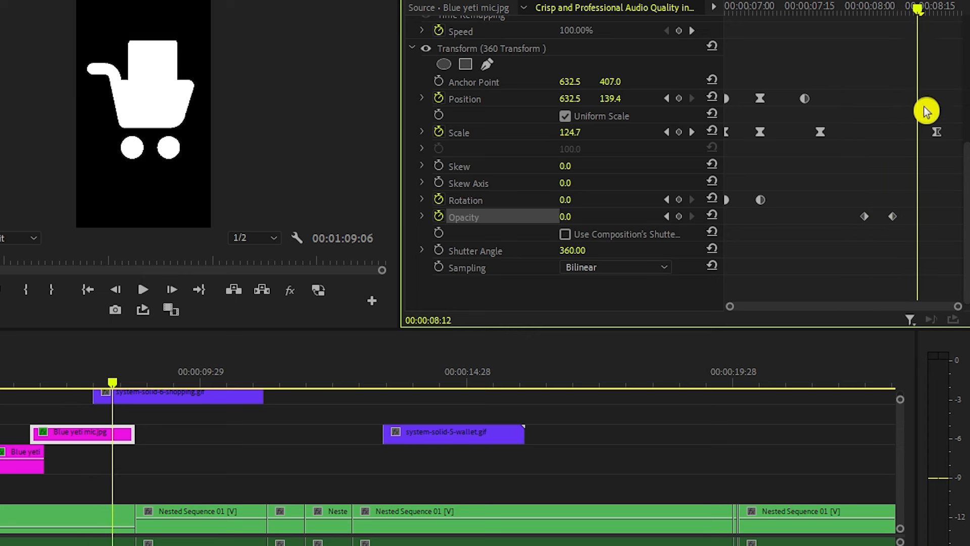
drag(870, 10, 862, 14)
drag(927, 213, 846, 230)
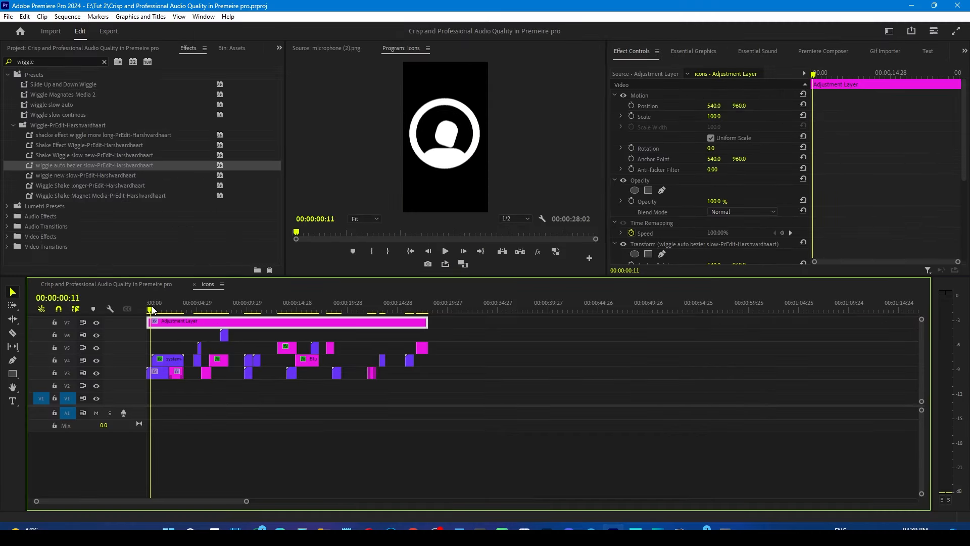
Step: Play the icons sequence with the wiggle adjustment layer on track V7 shown, and again with it hidden, to compare the motion
key(space)
click(97, 323)
click(147, 310)
key(space)
click(151, 310)
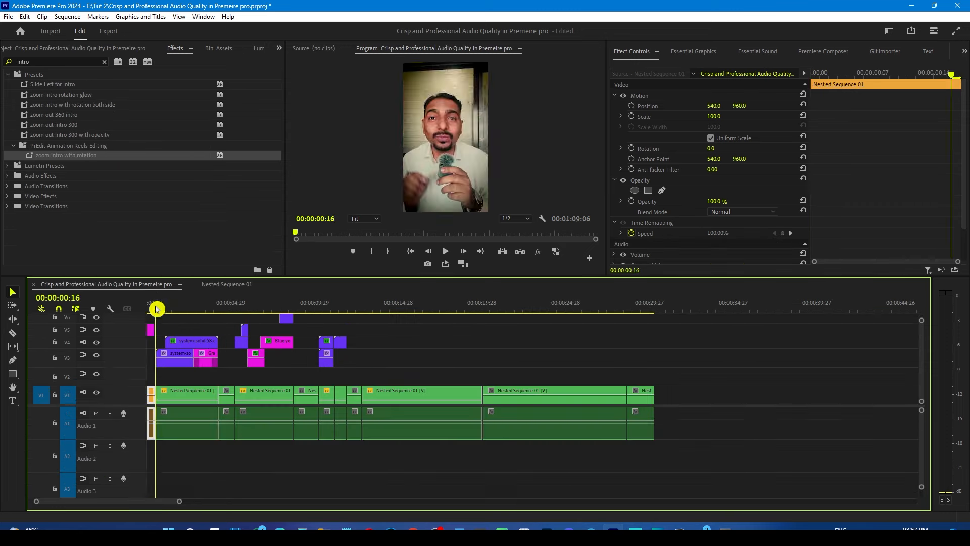
Step: Select the adjustment layer at the start of the main sequence and play its zoom intro with rotation
click(279, 50)
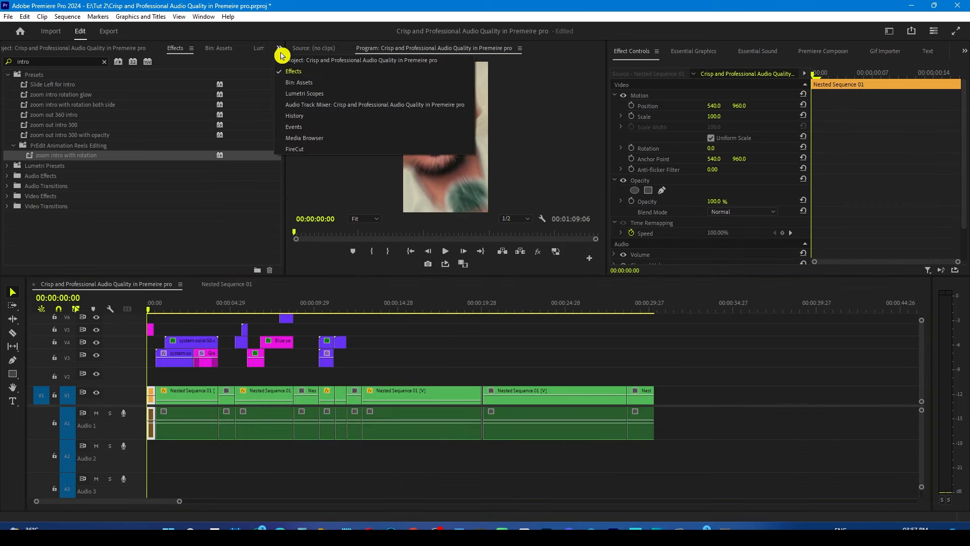
drag(160, 332, 151, 330)
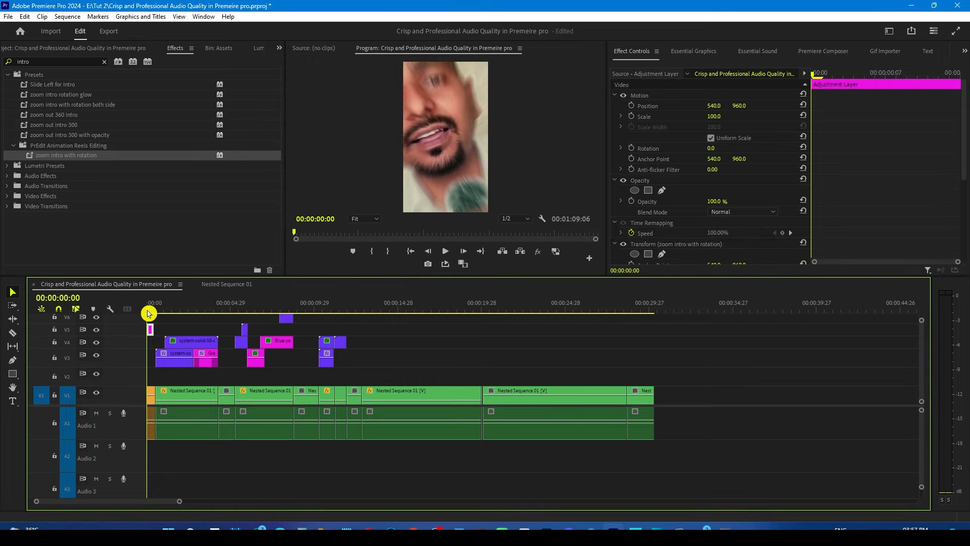
key(space)
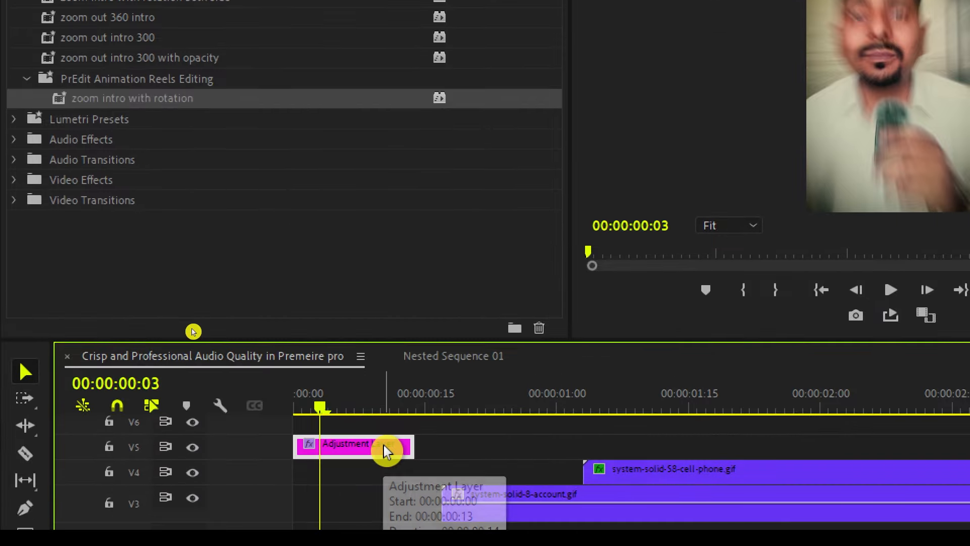
key(super+minus)
Step: Mark wave bg_4.mp4 out at 00:00:03:09, place its video on track V2 at 00:00:00:17 under the icons, and play it
drag(154, 309, 223, 311)
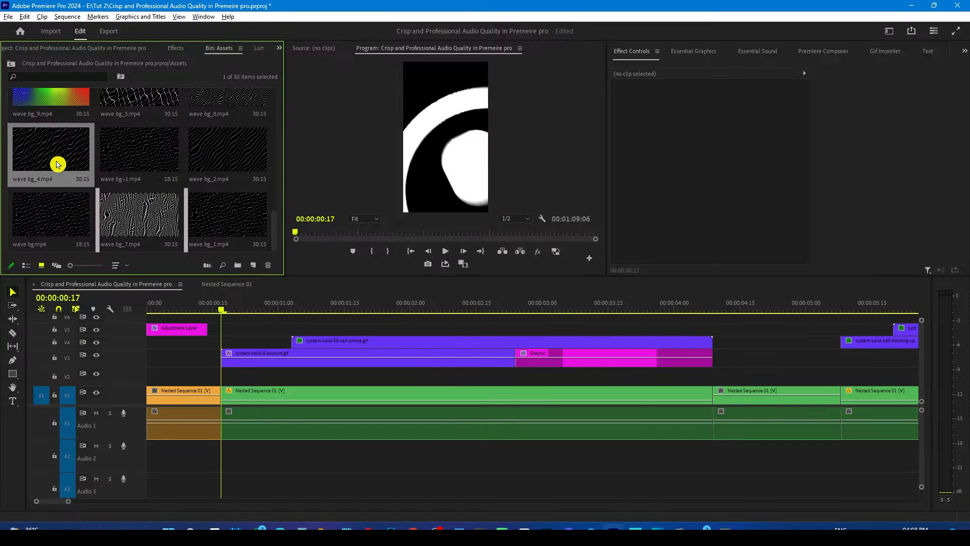
double_click(57, 164)
mouse_move(315, 246)
mouse_down()
mouse_move(373, 253)
mouse_move(327, 249)
mouse_up()
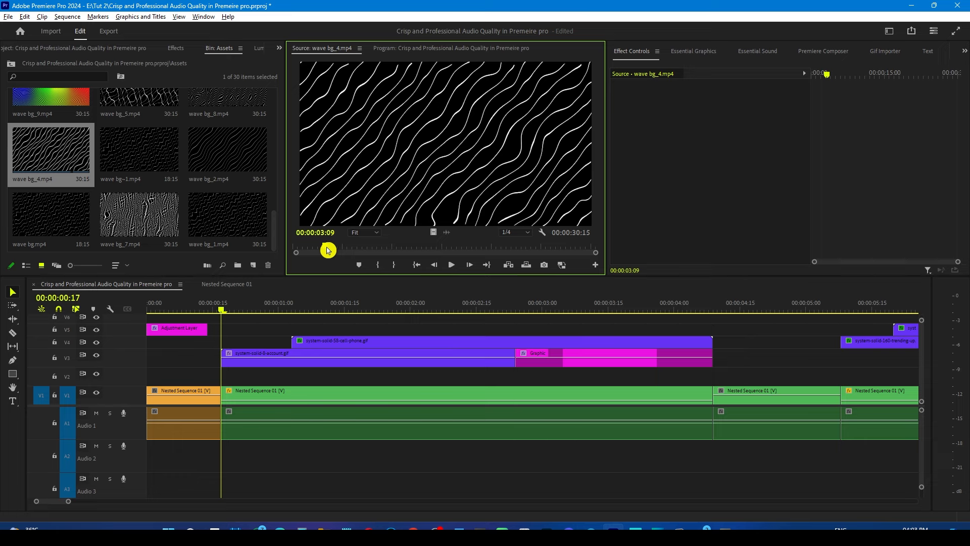
drag(435, 235, 249, 383)
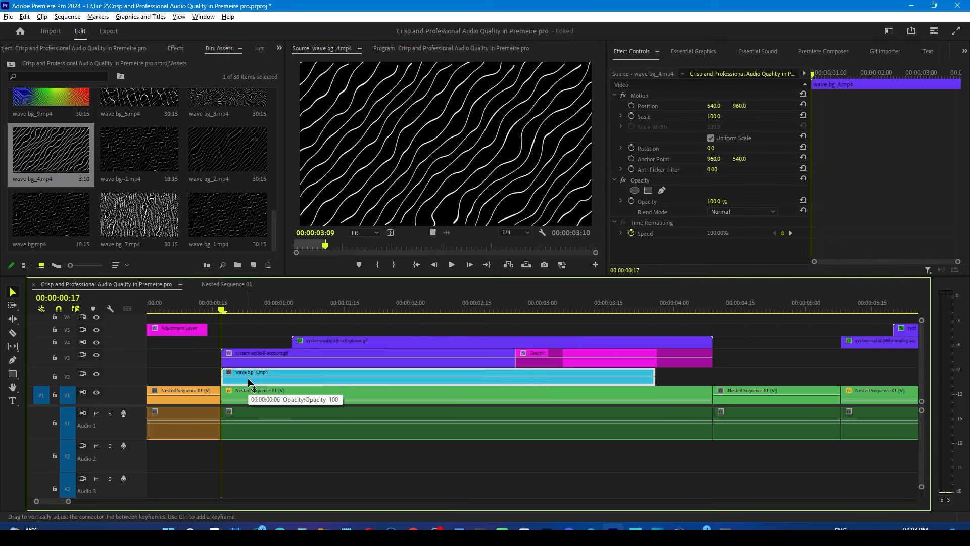
key(space)
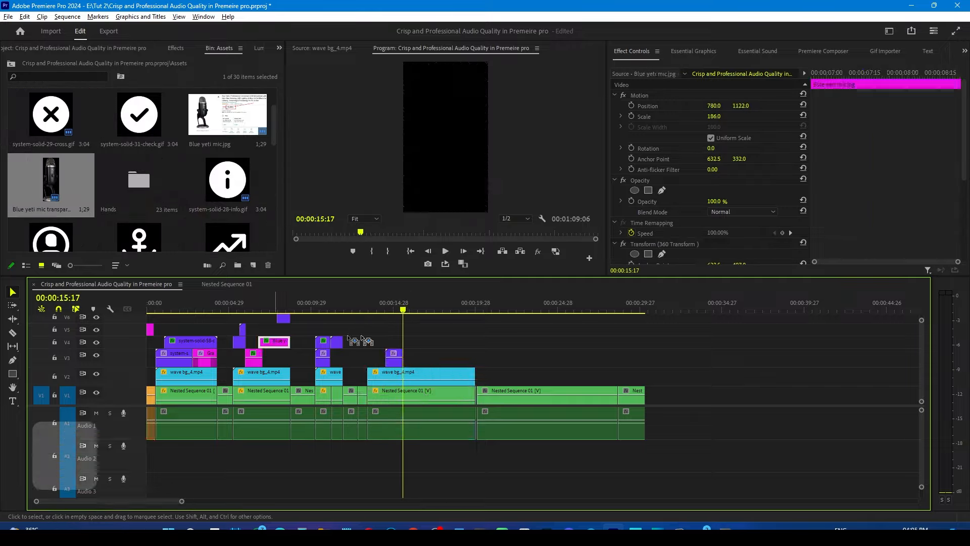
right_click(678, 175)
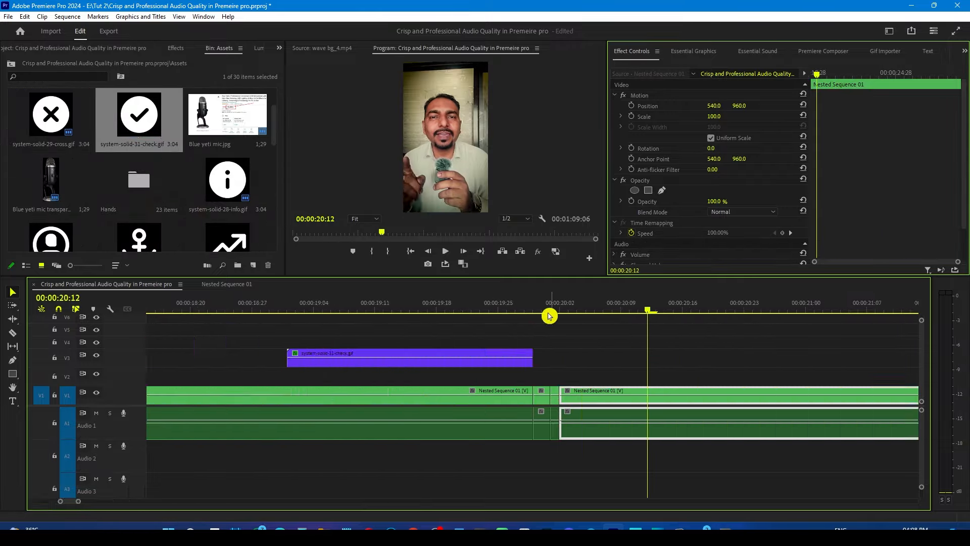
key(ctrl+F9)
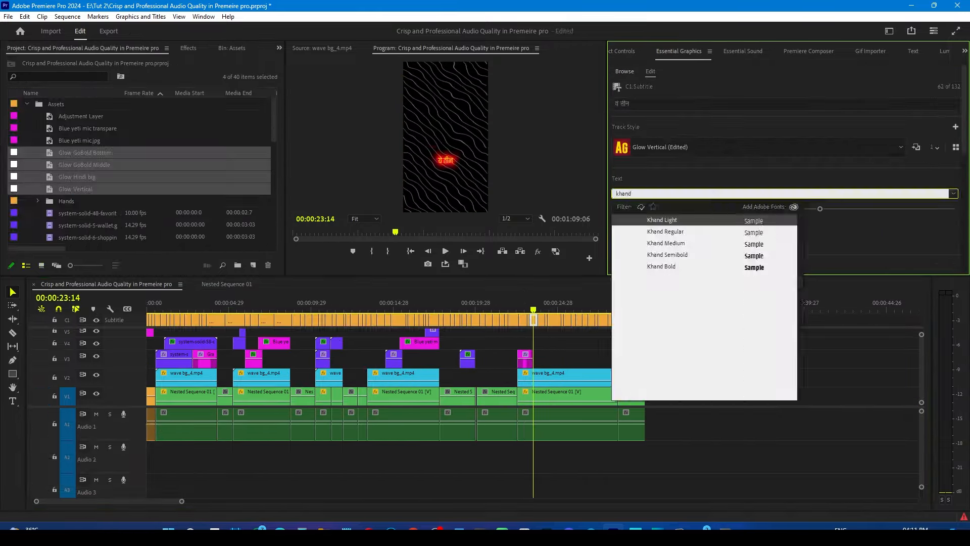